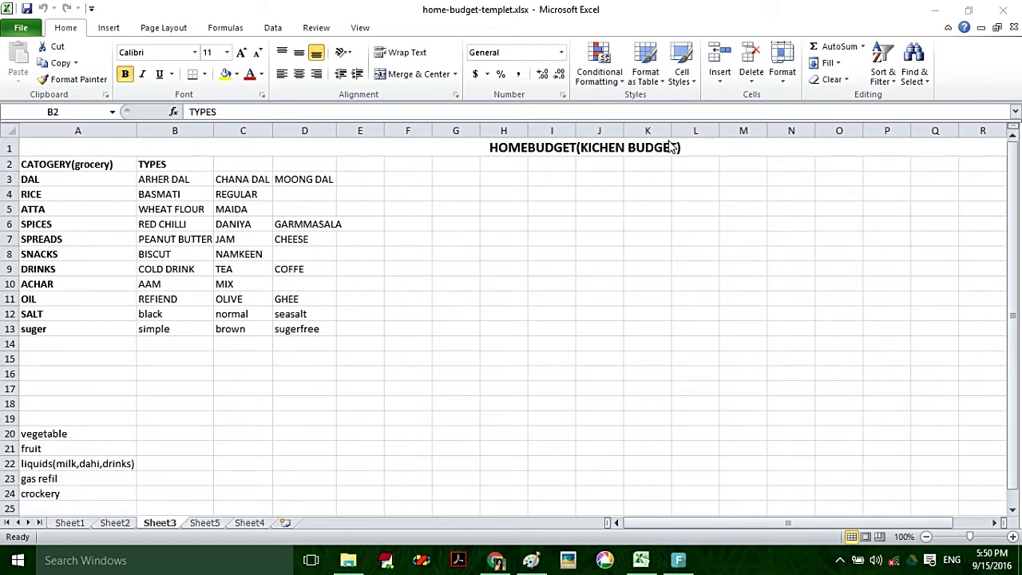
- Review the kitchen budget title and the grocery category and types headings on Sheet3
double_click(655, 152)
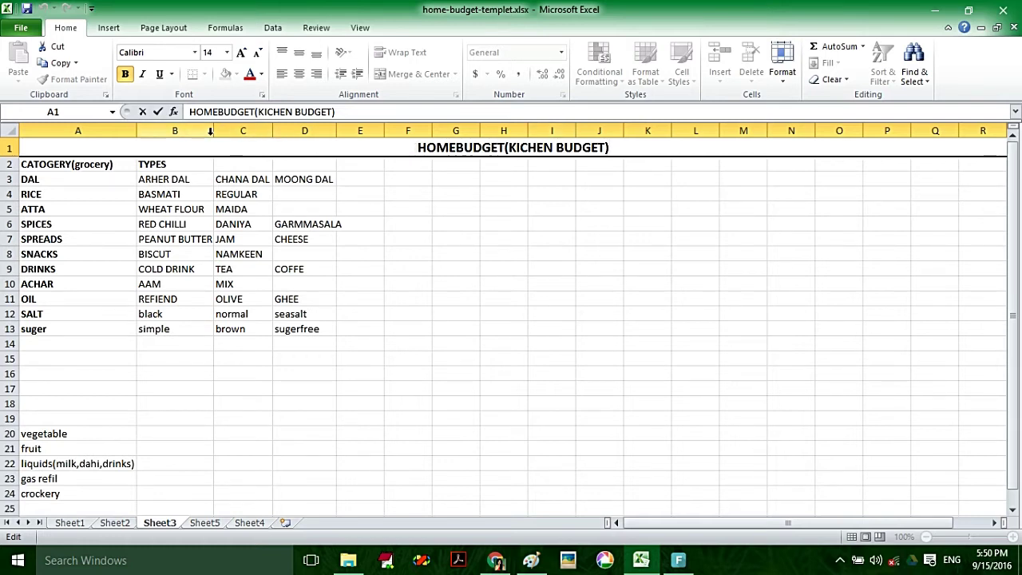
click(108, 166)
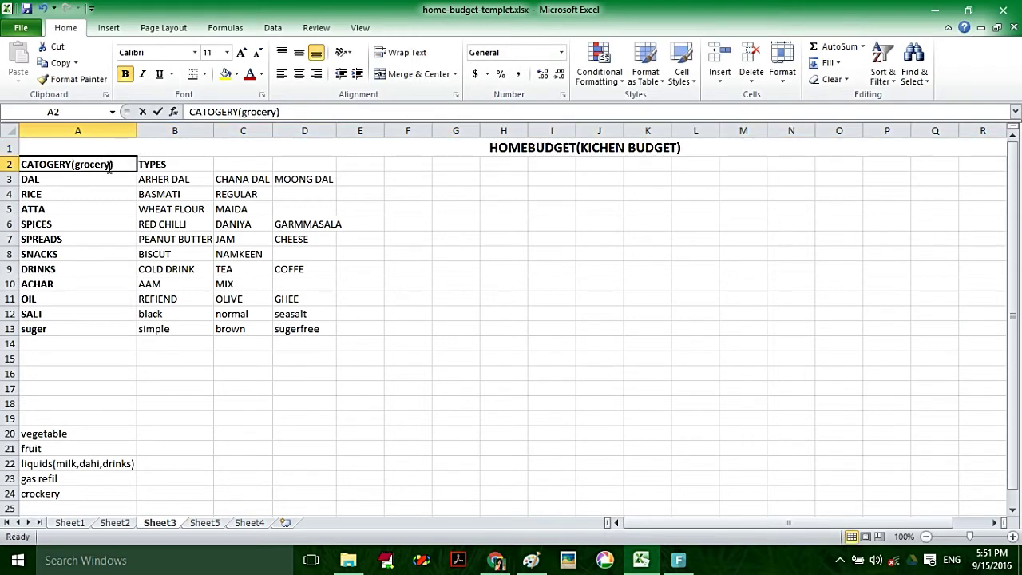
click(154, 165)
double_click(120, 164)
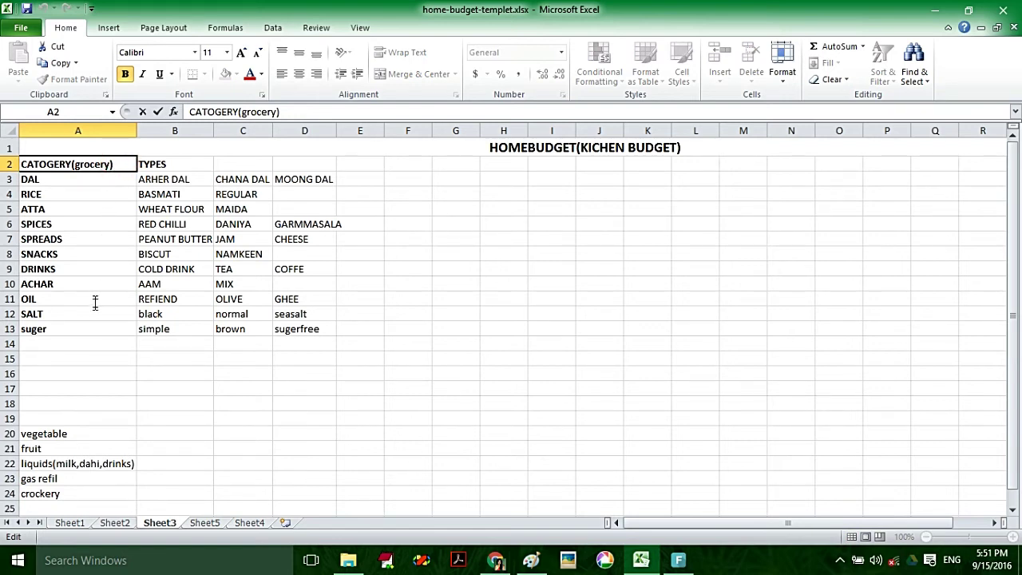
- Go through the grocery categories in column A one by one, from DAL down to suger
click(78, 182)
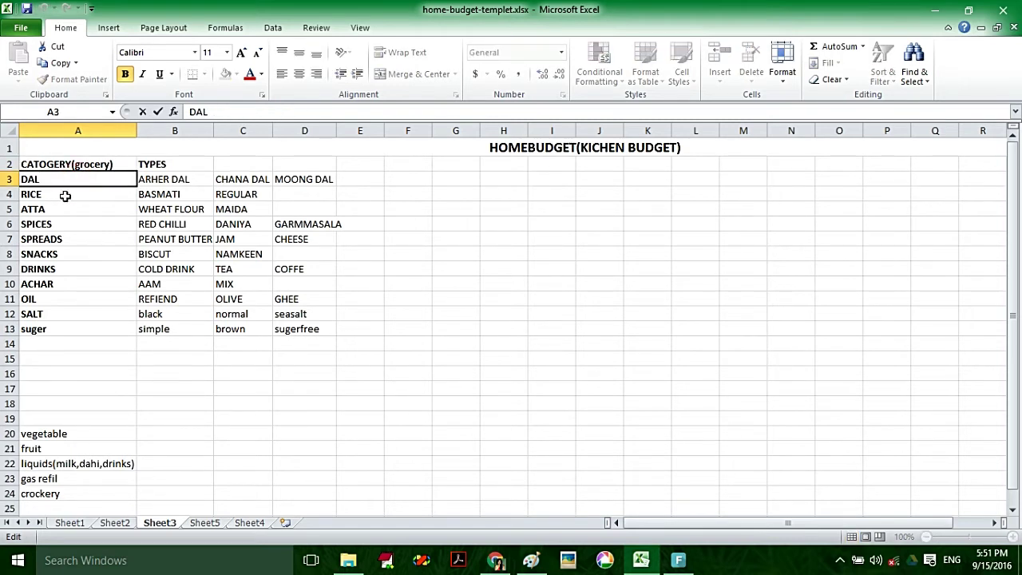
click(66, 195)
click(61, 210)
click(56, 225)
click(54, 239)
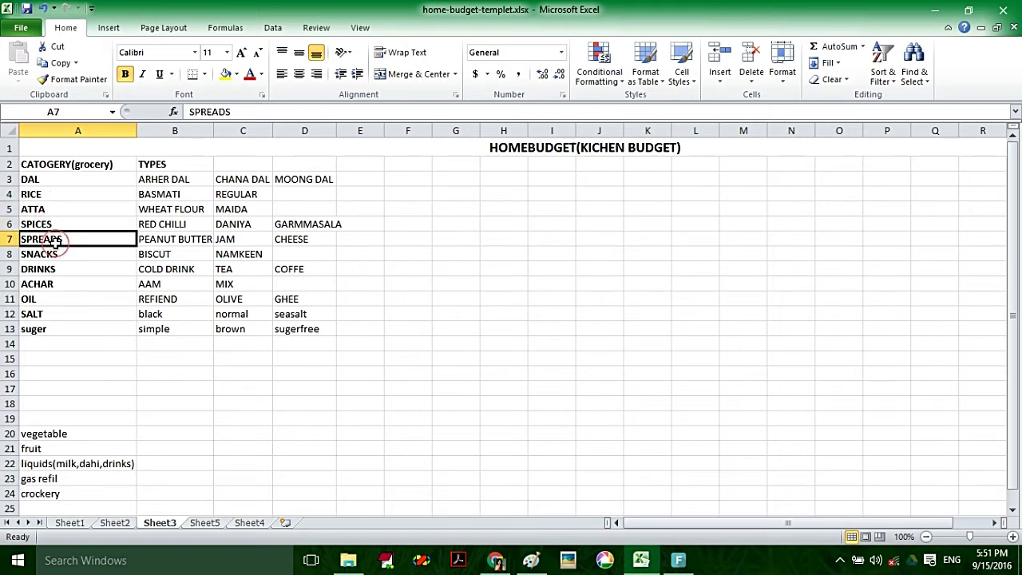
click(57, 254)
click(57, 270)
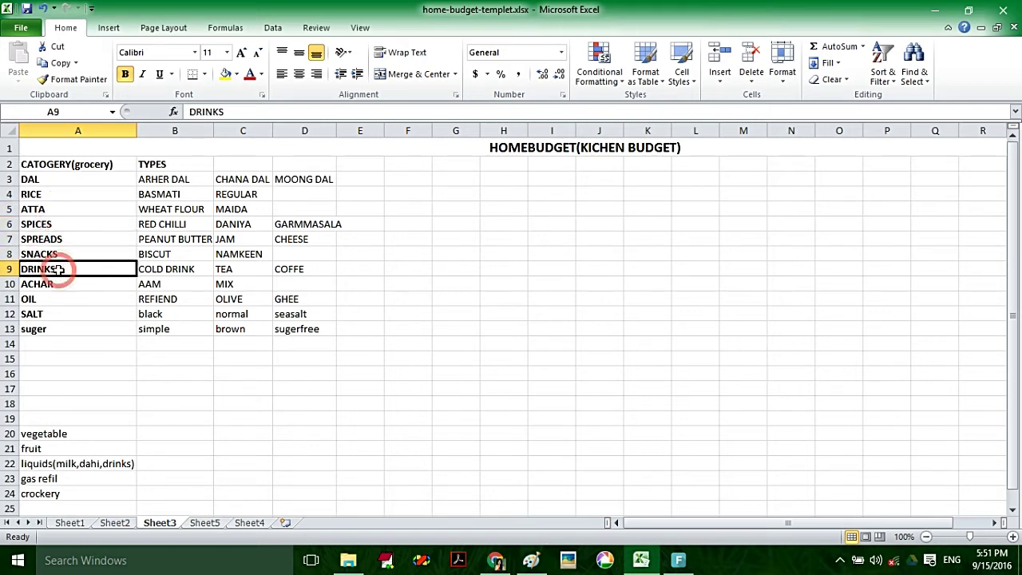
click(56, 287)
click(46, 300)
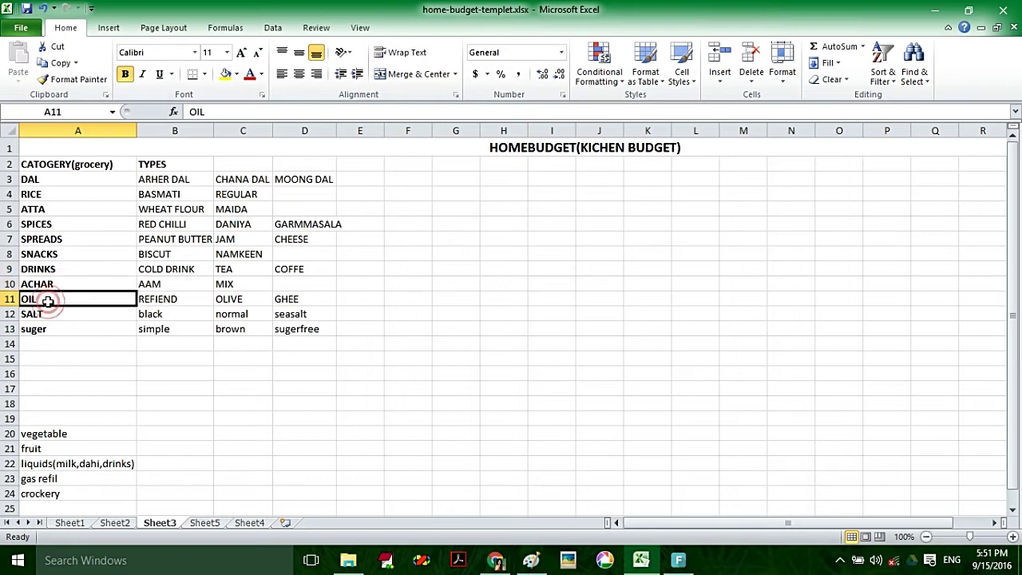
click(47, 318)
click(42, 329)
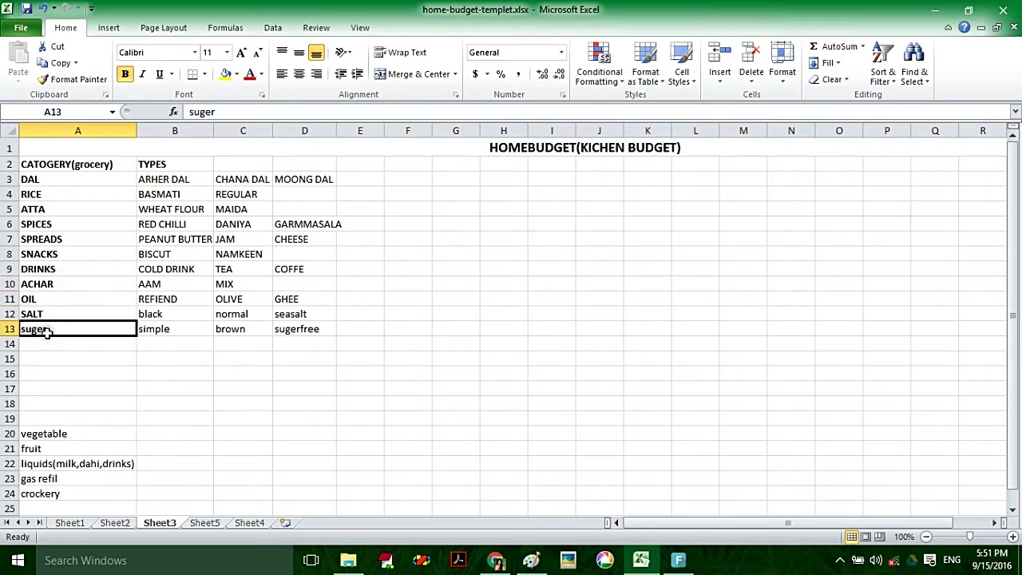
- Examine the item types listed beside the DAL, RICE, ATTA, SPICES and SPREADS categories
click(150, 181)
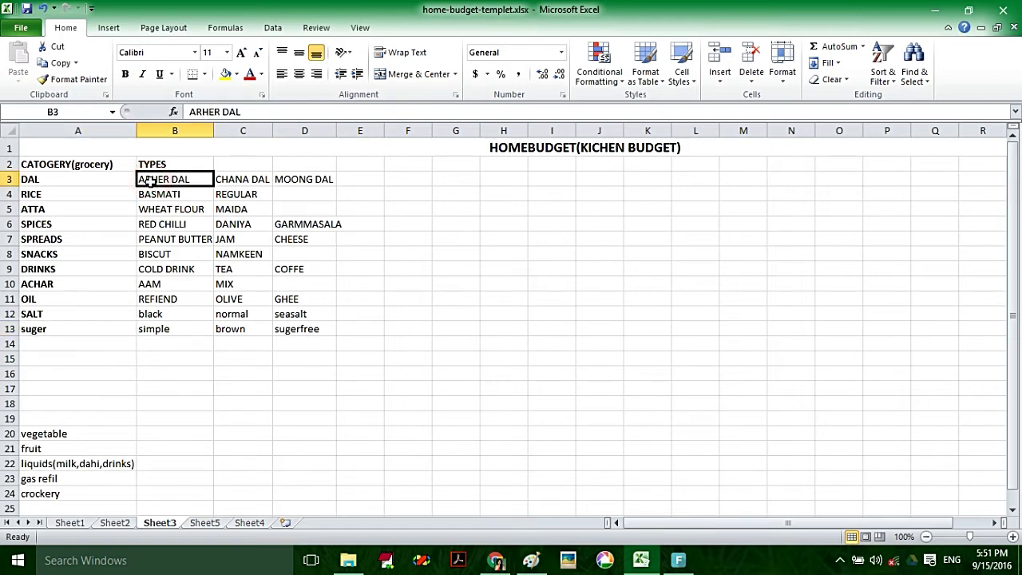
click(231, 180)
click(294, 183)
click(151, 196)
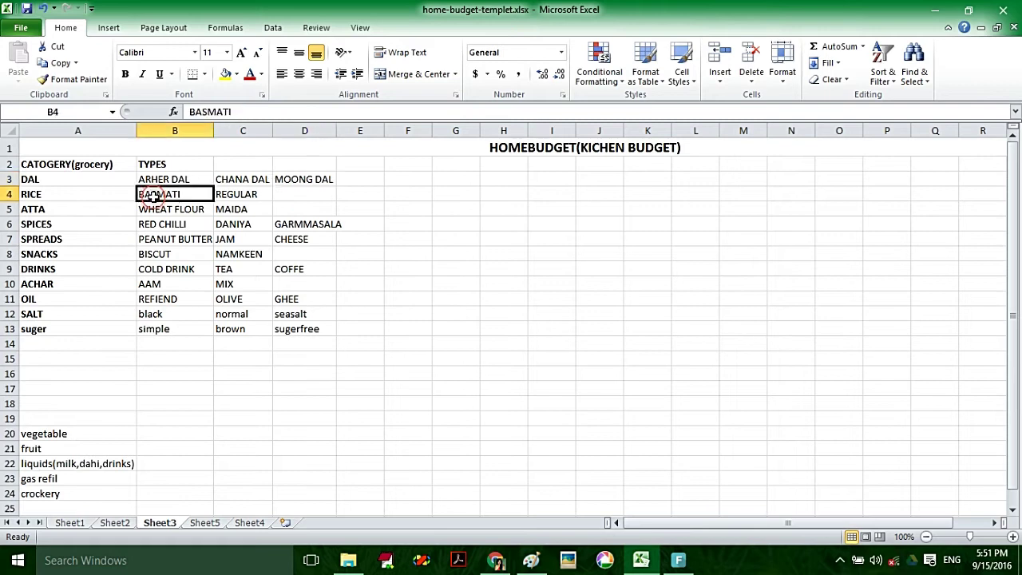
click(224, 200)
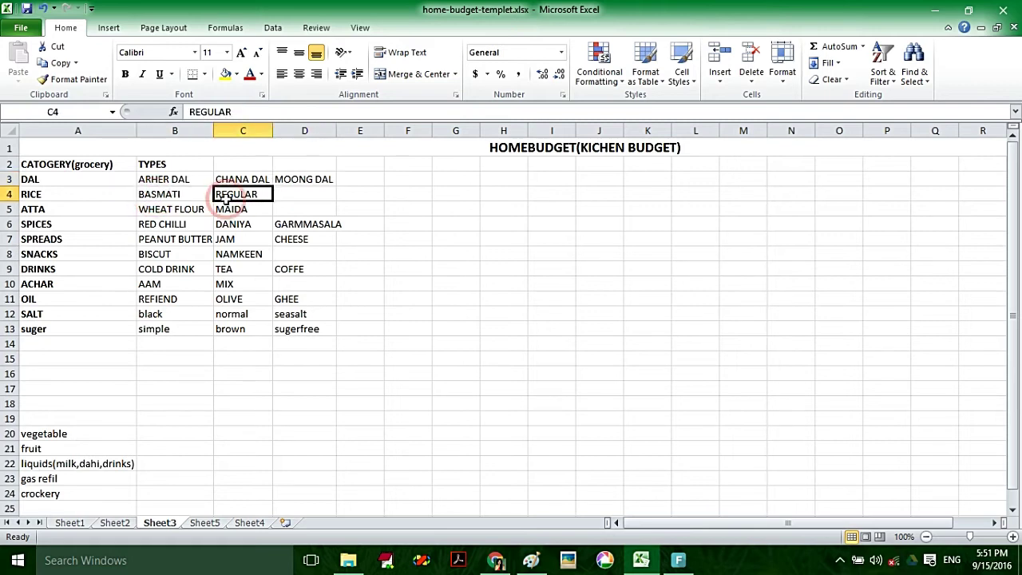
click(167, 209)
click(244, 208)
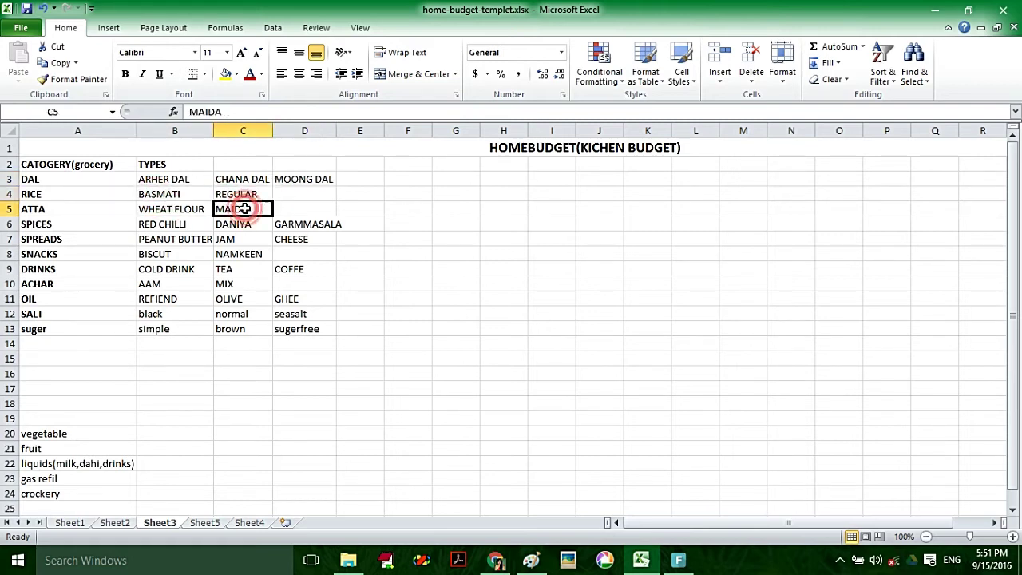
click(299, 209)
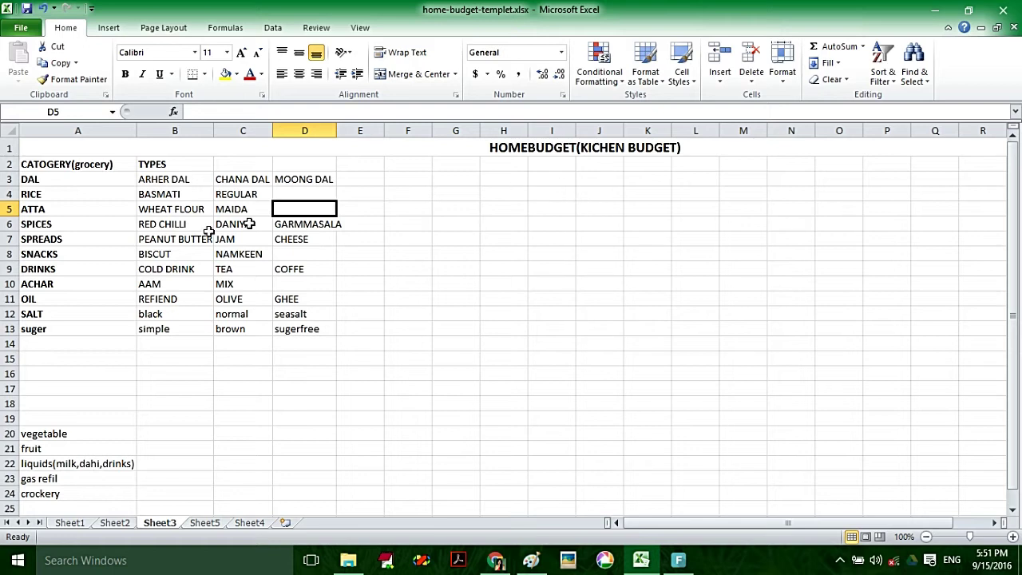
click(166, 226)
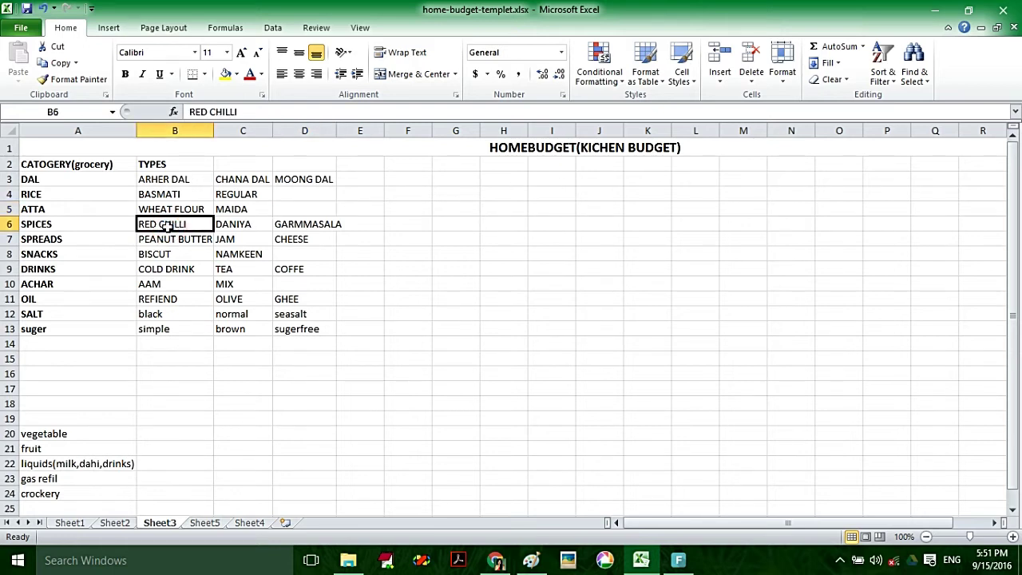
click(224, 230)
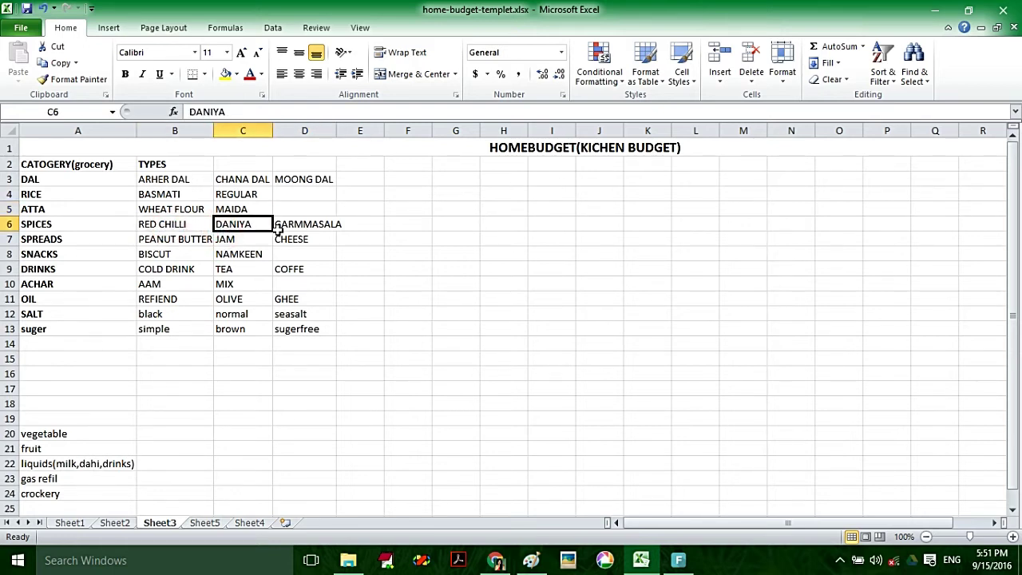
click(158, 244)
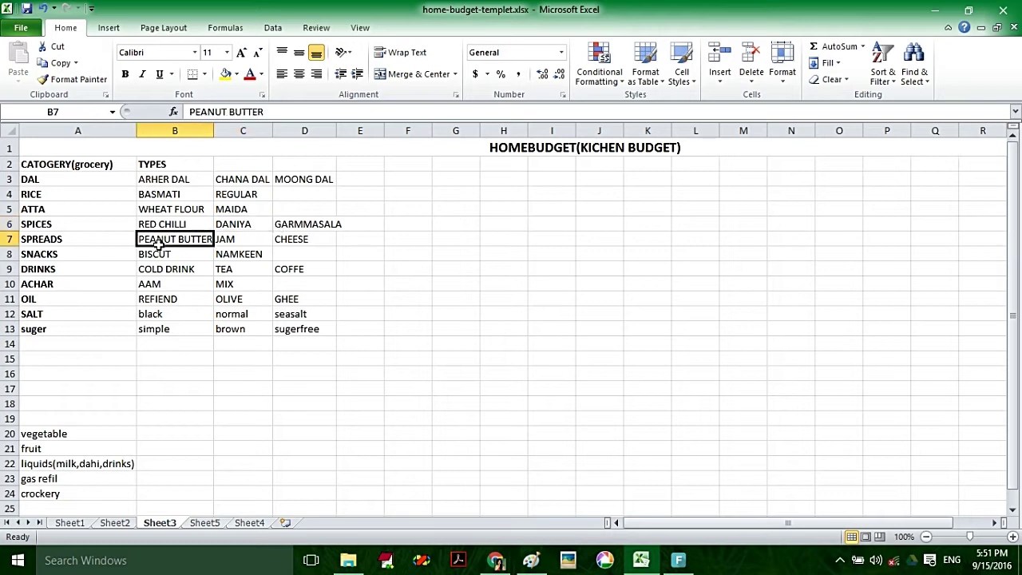
click(247, 245)
click(290, 239)
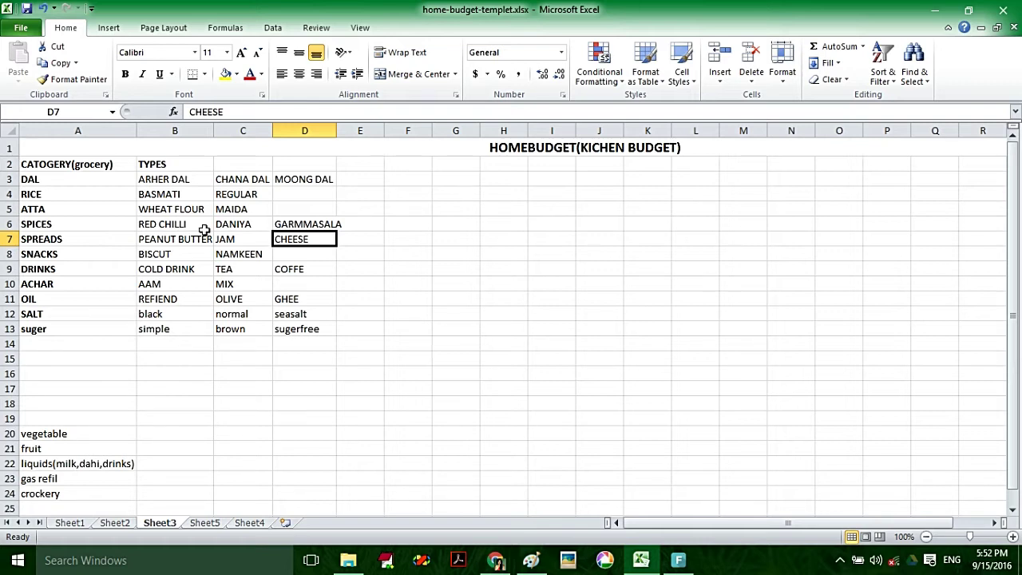
- Review the additional kitchen expense categories below the grocery list, from vegetable to crockery
click(113, 175)
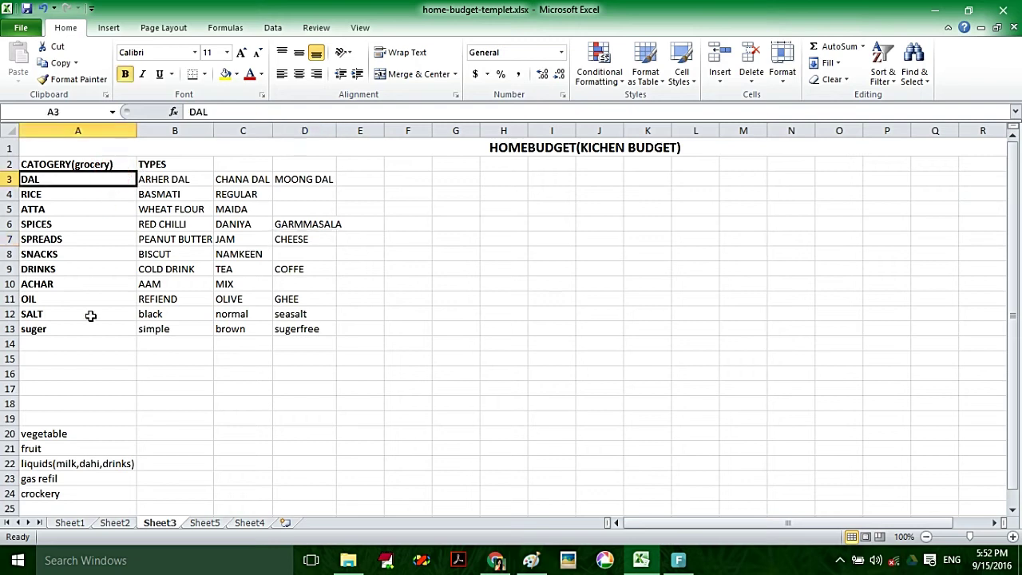
click(67, 433)
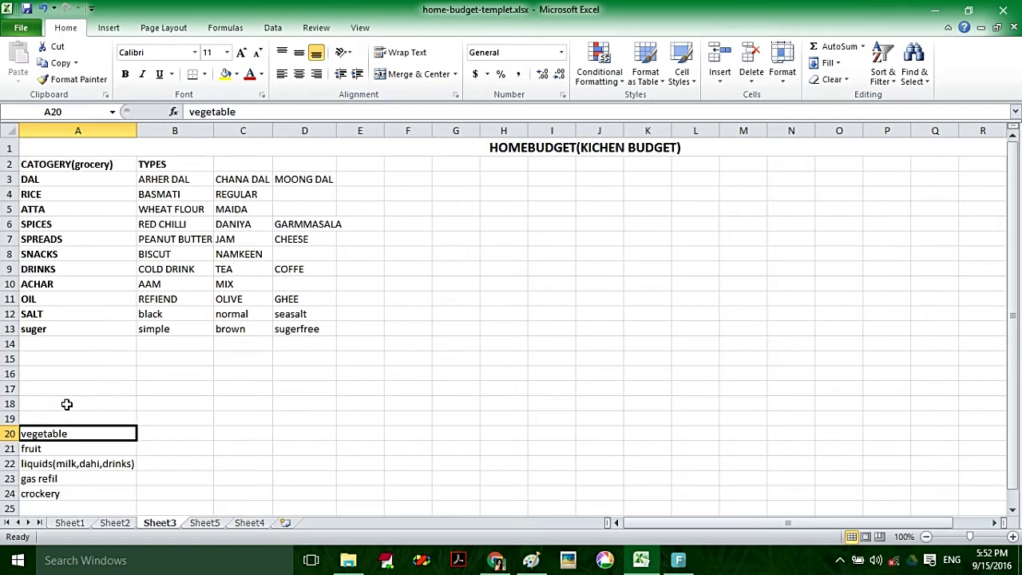
click(46, 452)
click(46, 466)
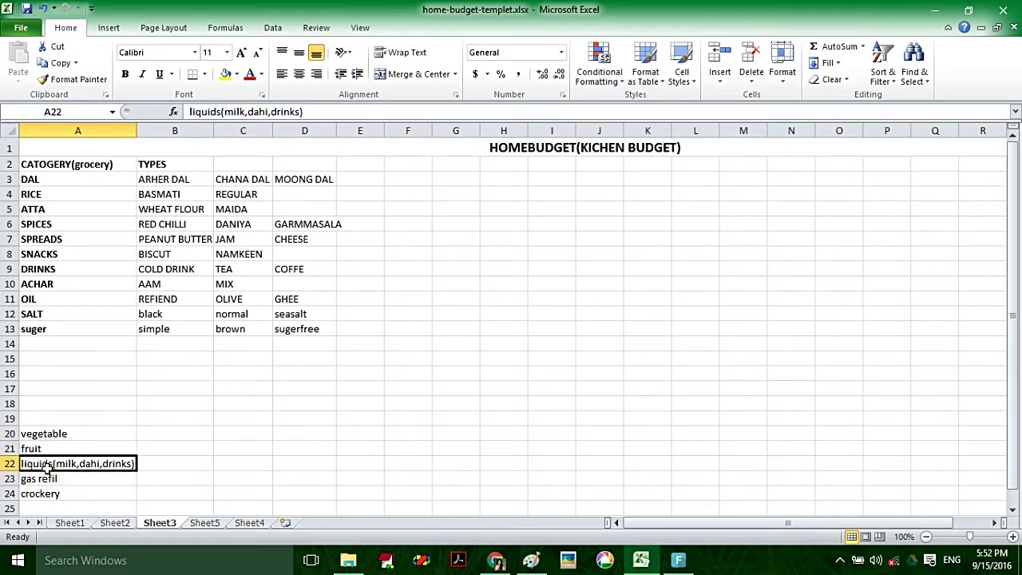
click(46, 490)
click(45, 482)
click(43, 493)
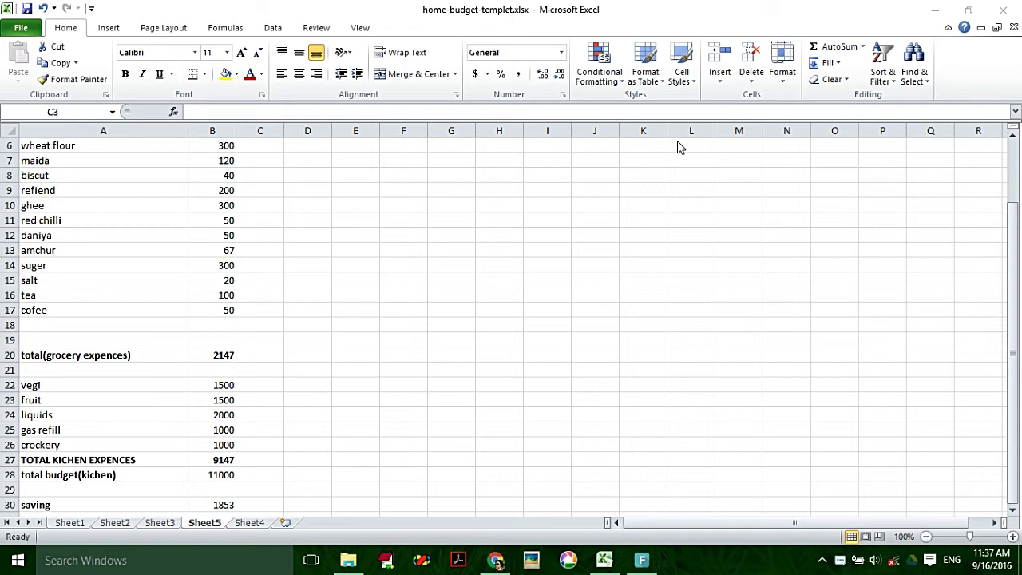
- Examine the kitchen expense title in row 1 and the grocery items heading in A2 of Sheet5
click(1017, 172)
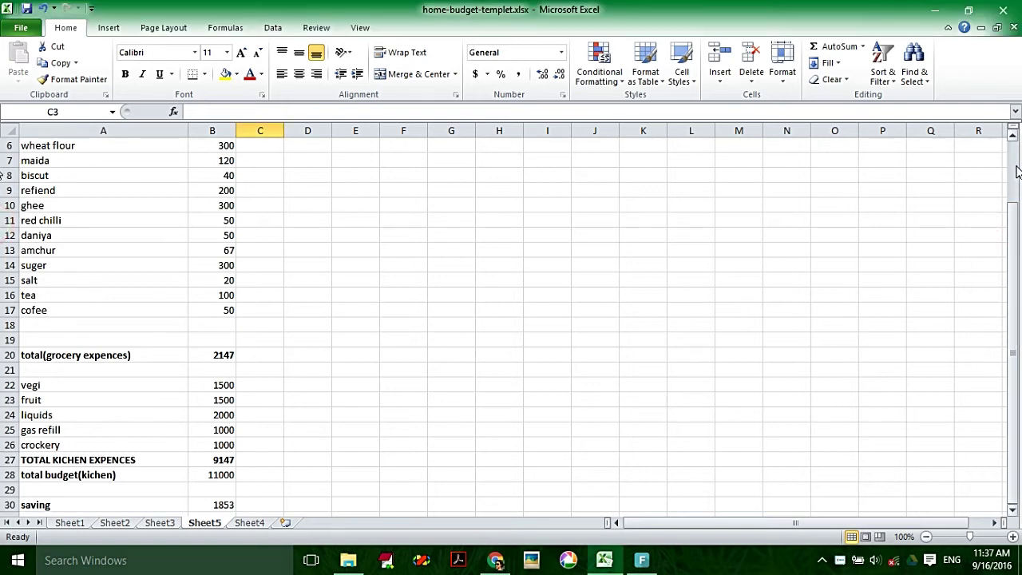
drag(1017, 200, 1014, 153)
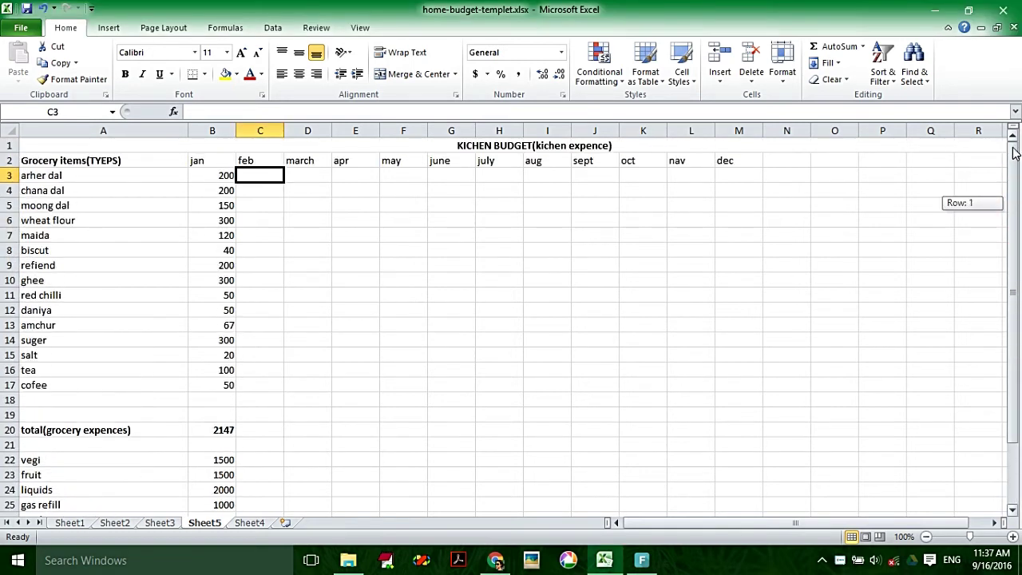
click(473, 150)
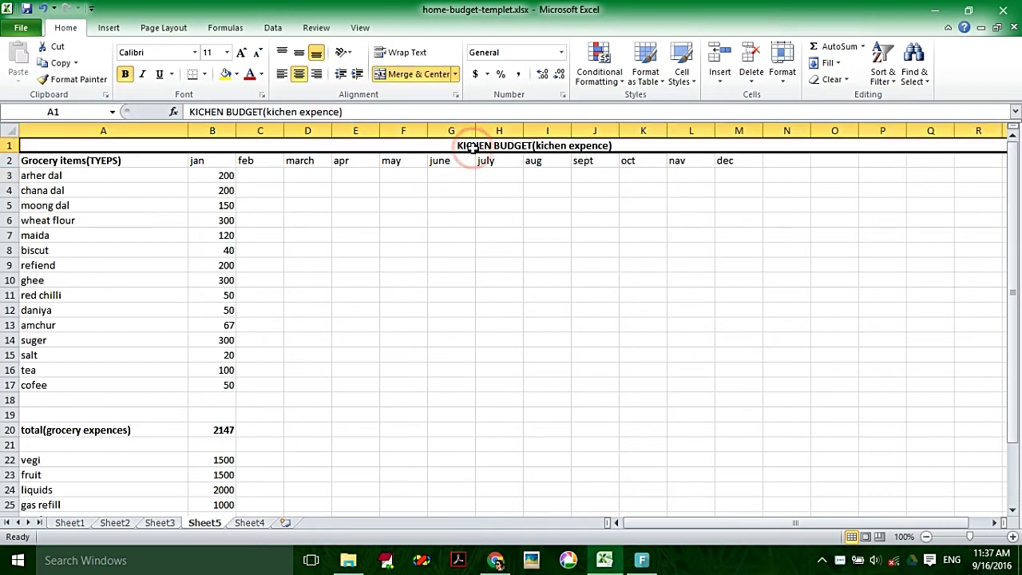
click(80, 161)
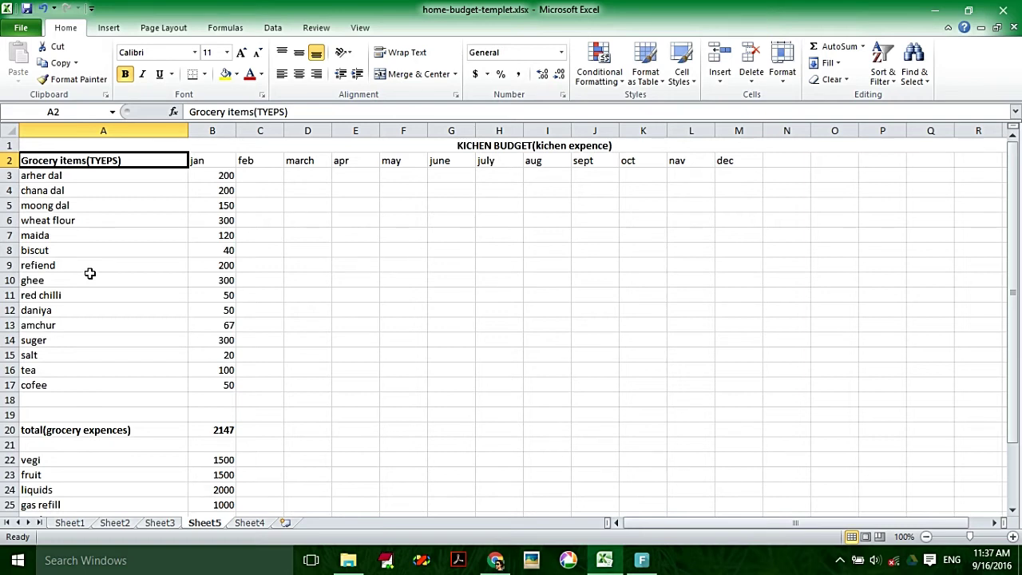
double_click(84, 160)
drag(137, 159, 20, 160)
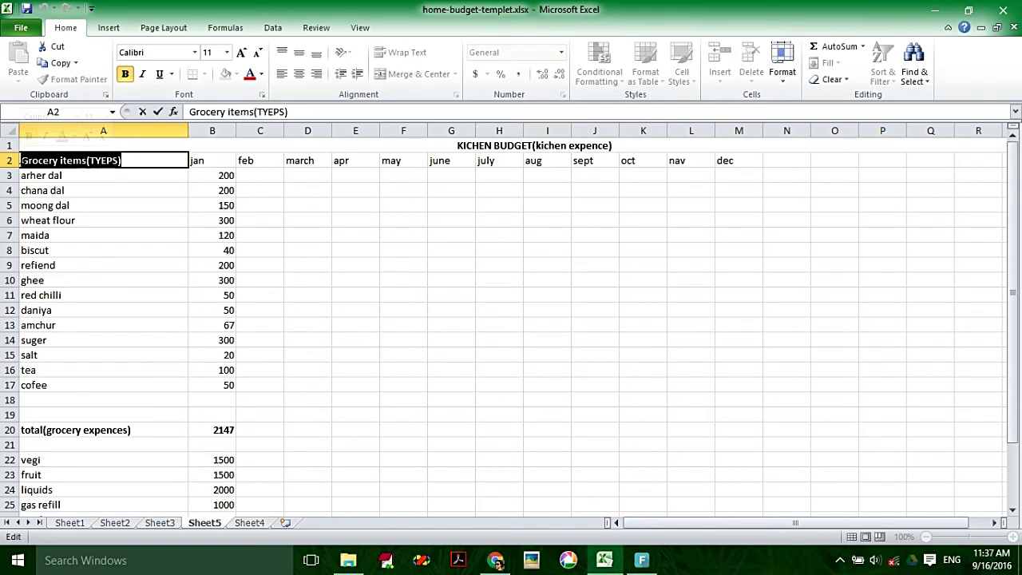
- Check the category and types headings on Sheet3 against the grocery items heading of the expense sheet
click(159, 523)
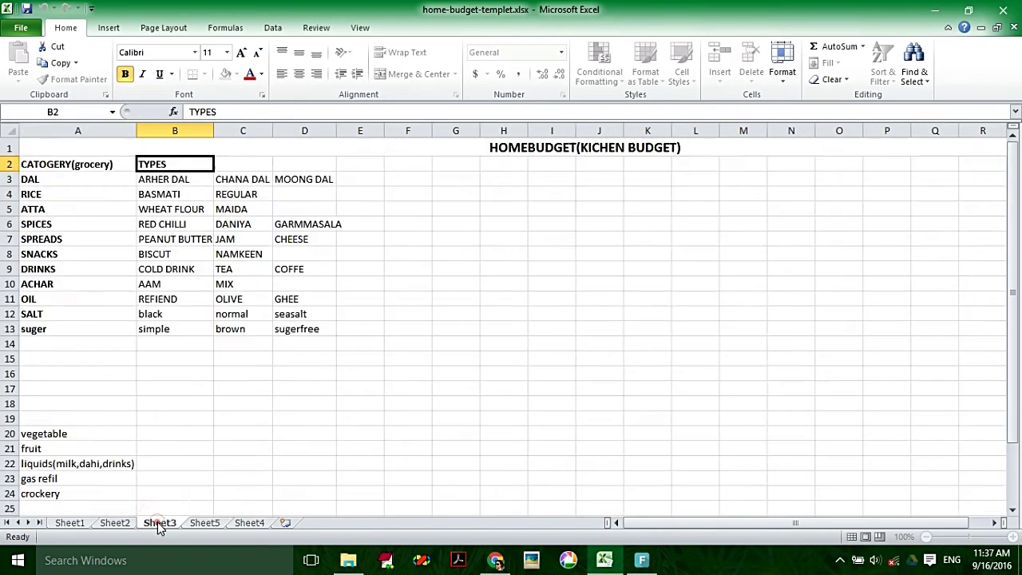
click(104, 165)
click(146, 166)
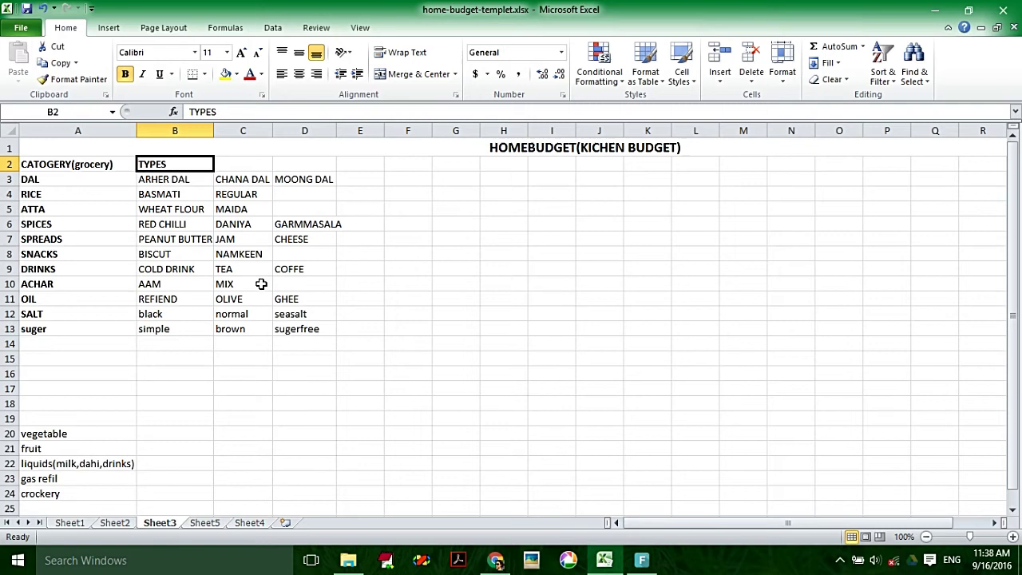
- Return to Sheet5 and go through the month headings in row 2 from jan to dec
click(205, 523)
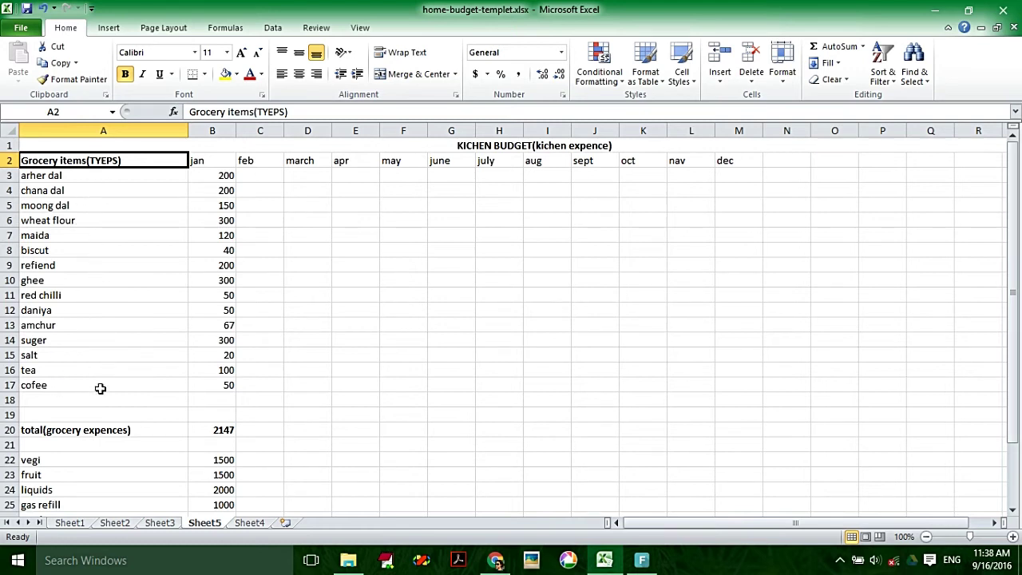
click(208, 165)
click(264, 162)
click(309, 160)
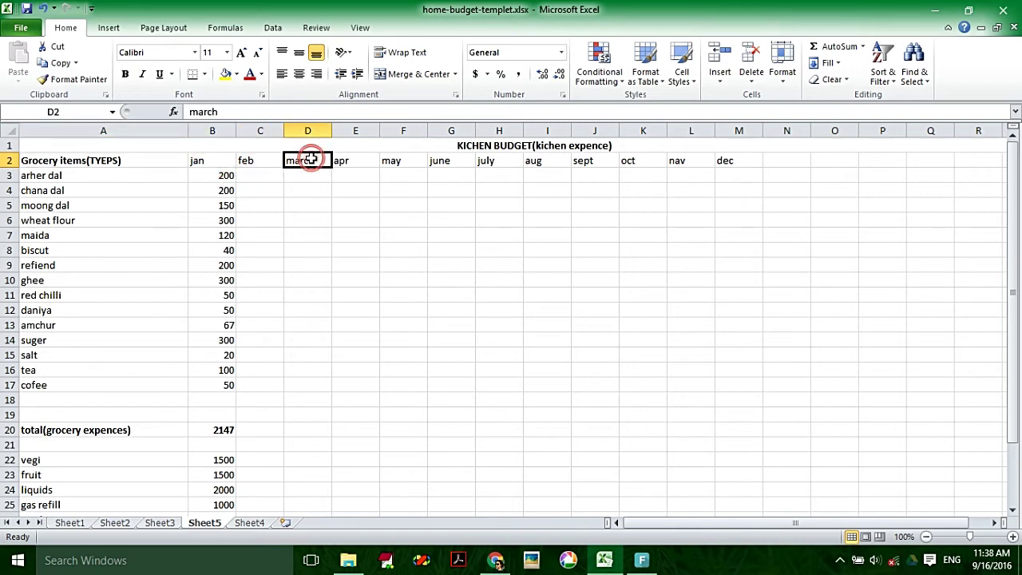
click(355, 163)
click(398, 163)
click(450, 163)
click(510, 161)
click(543, 161)
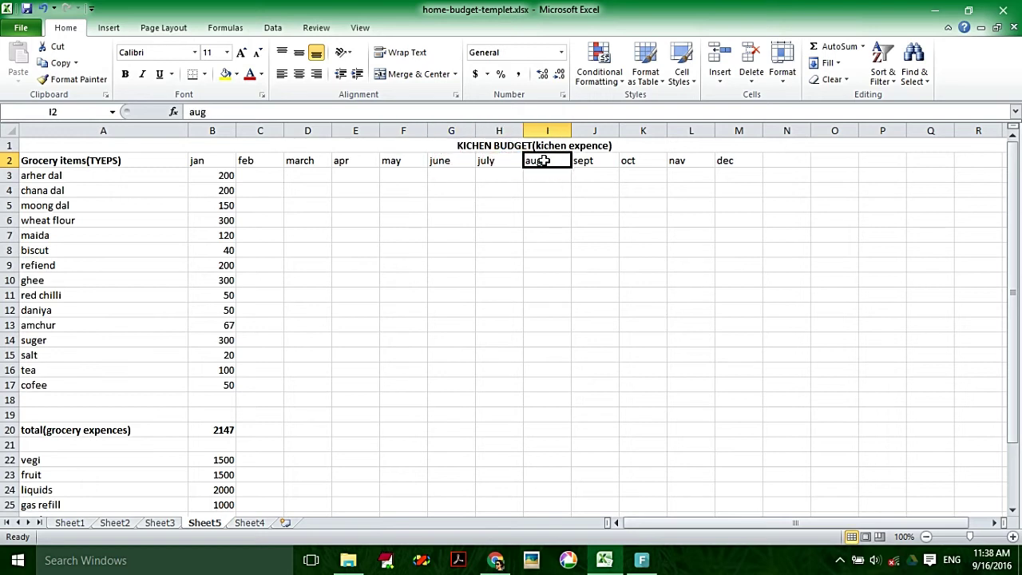
click(590, 163)
click(627, 163)
click(676, 164)
click(725, 163)
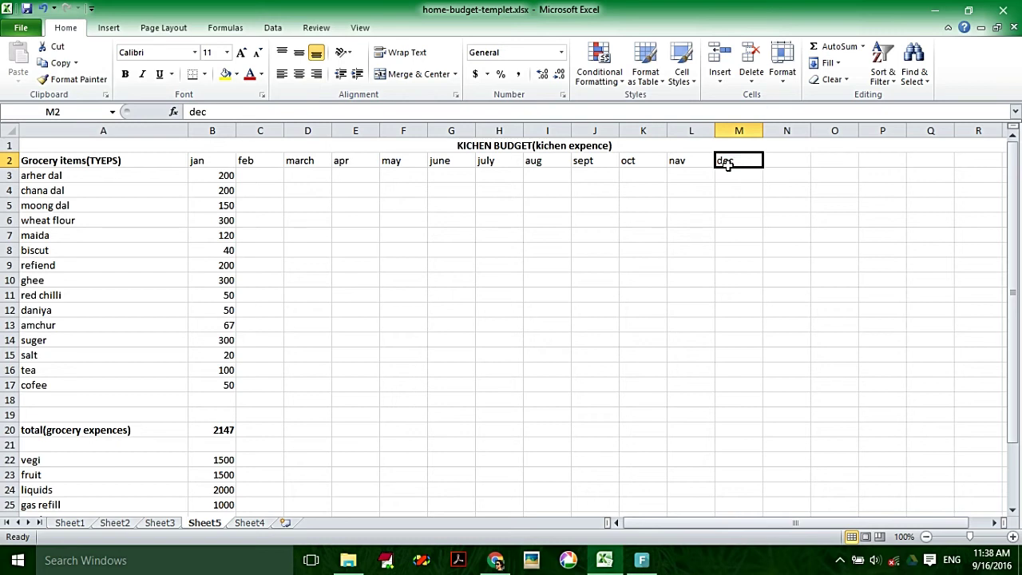
- Examine the arher dal item and its January expense in row 3
click(211, 179)
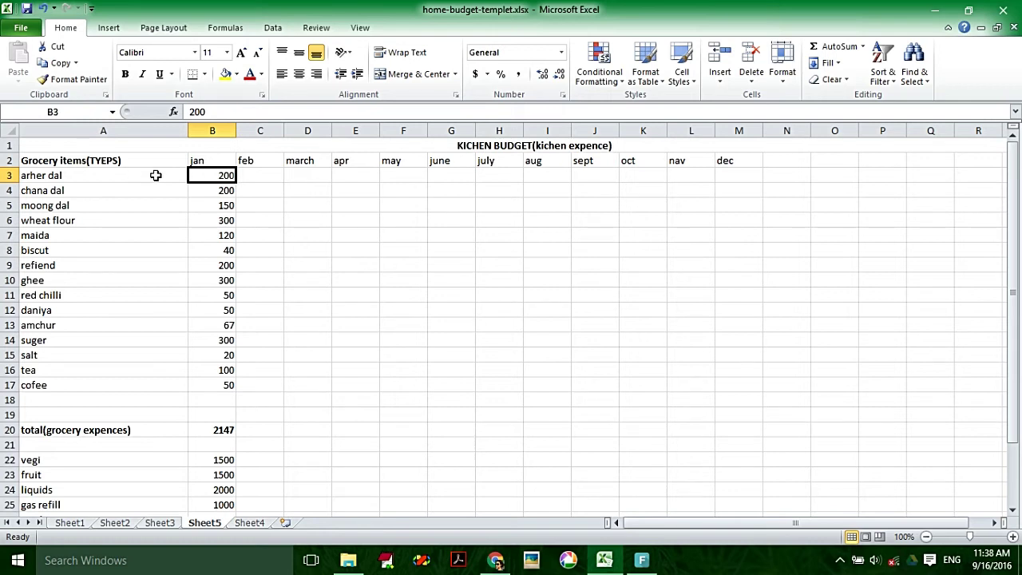
click(74, 174)
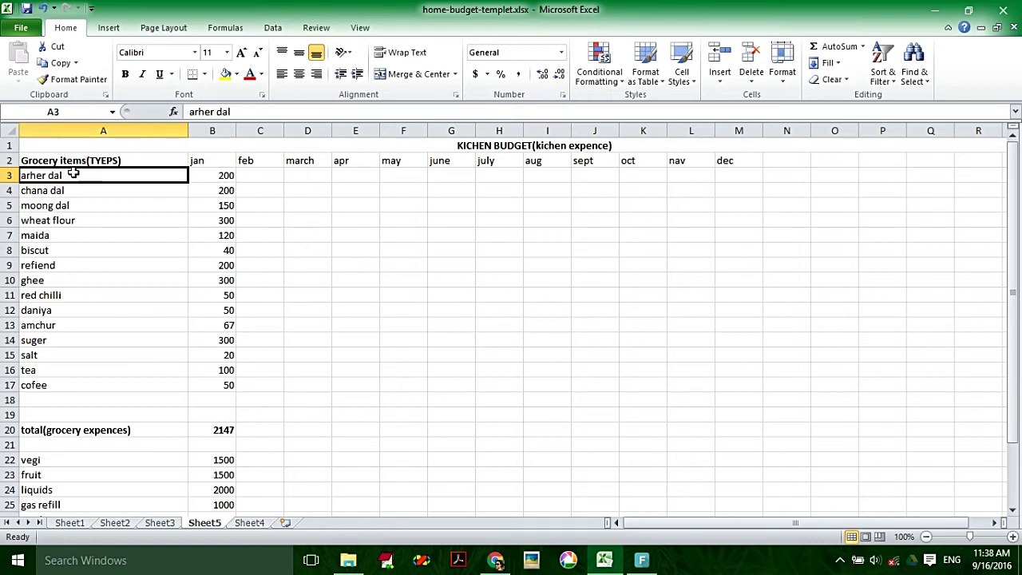
click(221, 174)
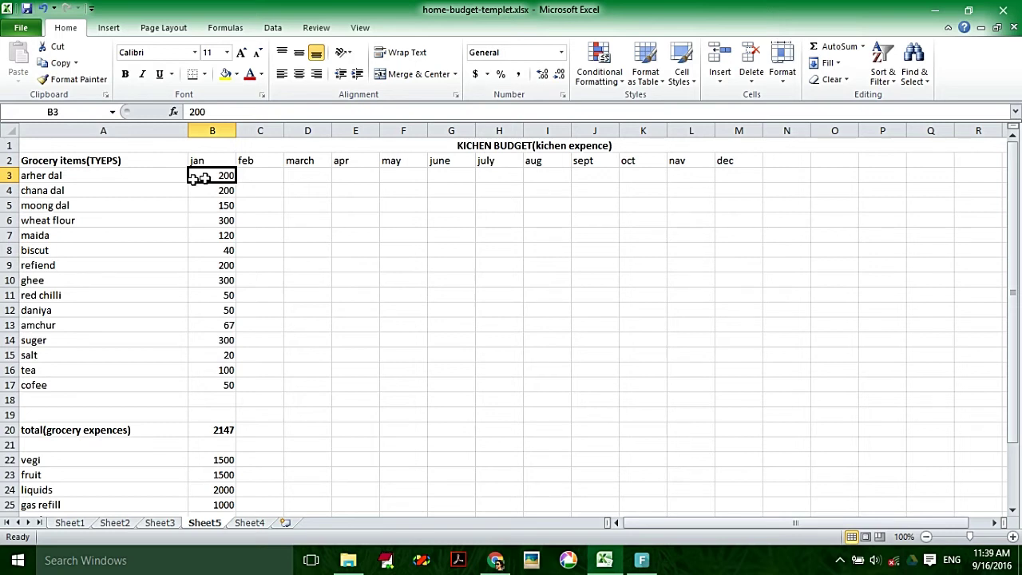
- Go through the January expenses of the grocery items from arher dal to maida in column B
click(141, 192)
click(201, 192)
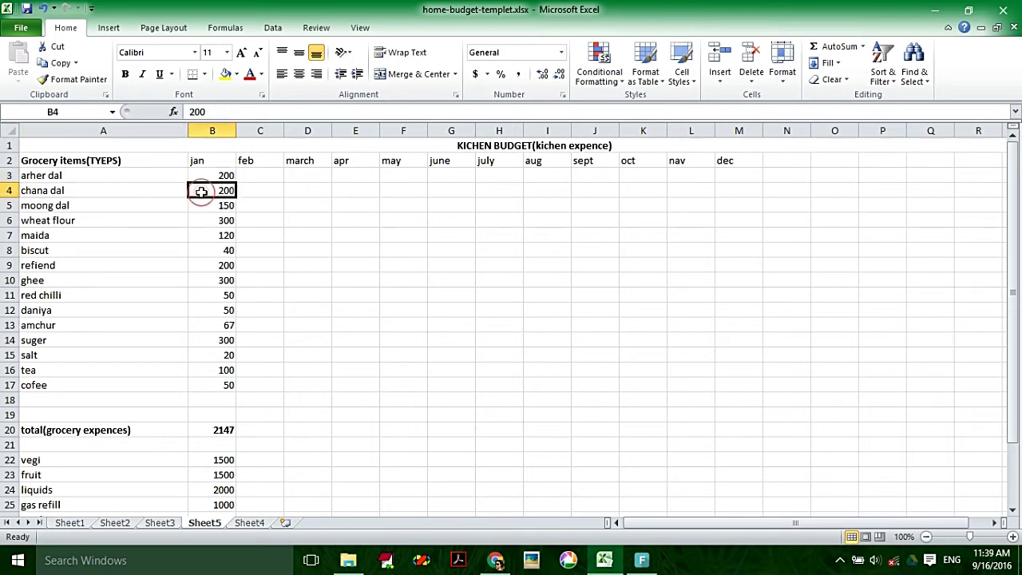
click(211, 218)
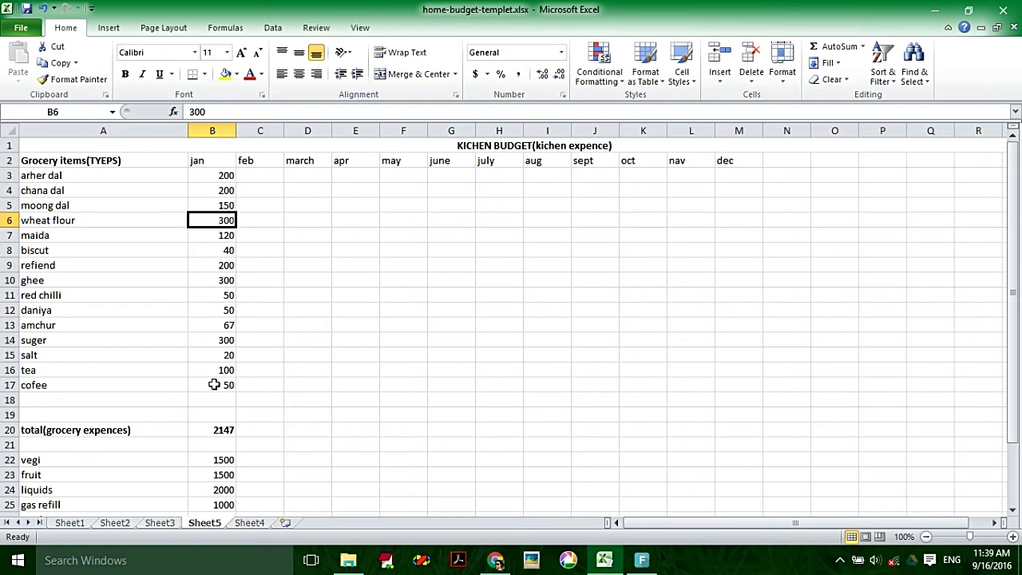
click(206, 177)
click(207, 196)
click(209, 218)
click(215, 235)
- Examine the total grocery expenses label in A20 and its sum formula in B20
mouse_move(1014, 237)
mouse_down()
mouse_move(1020, 275)
mouse_move(1017, 229)
mouse_up()
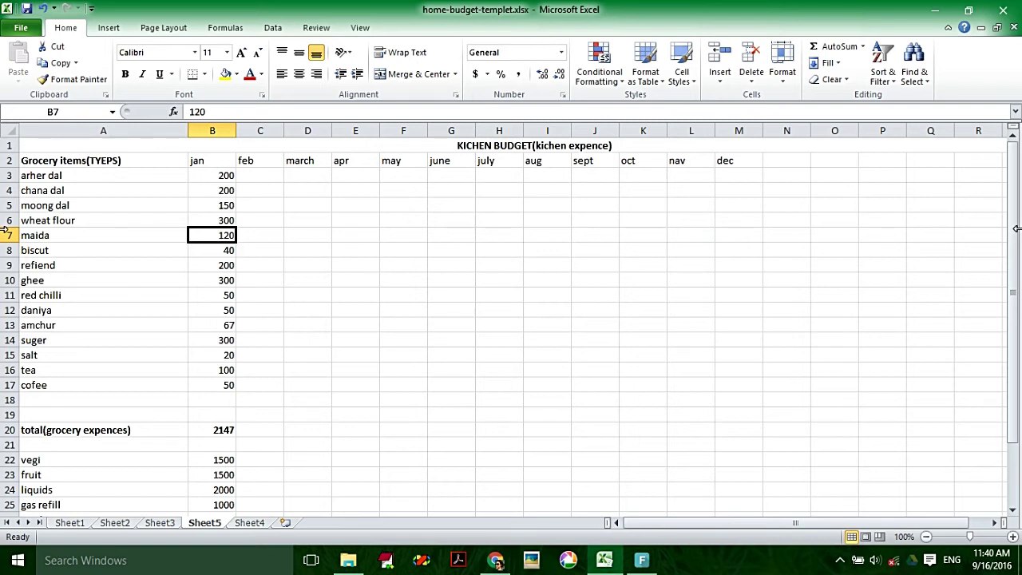
drag(1016, 229, 1016, 237)
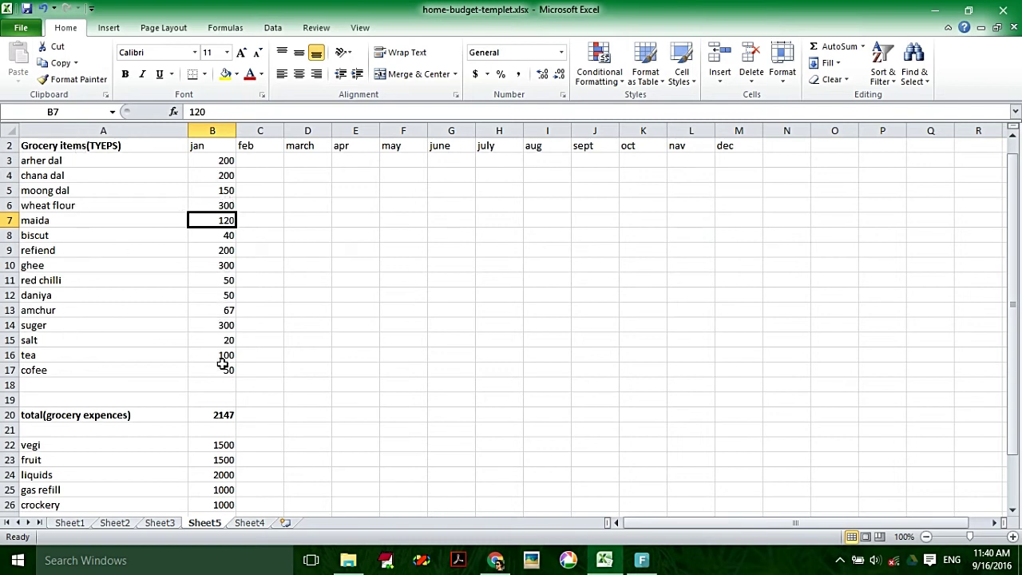
click(121, 415)
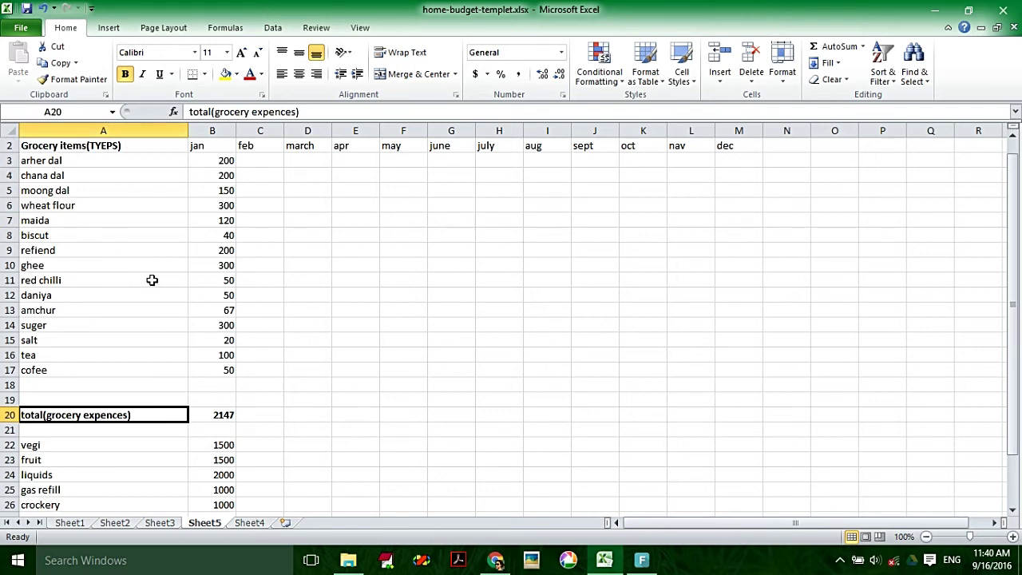
click(205, 420)
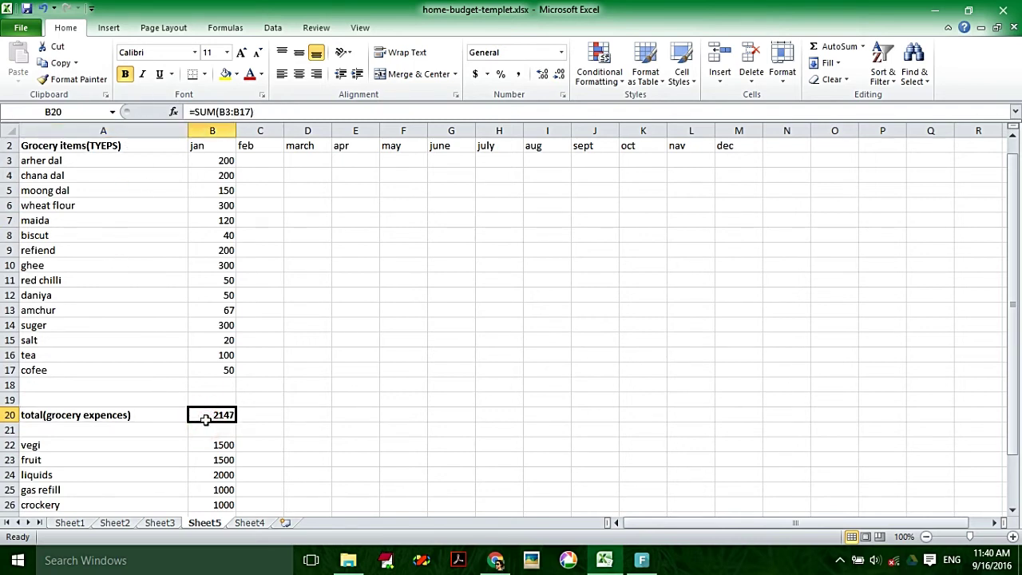
- Go through the remaining kitchen expense labels in column A, from vegi down to TOTAL KICHEN EXPENCES
drag(1013, 441, 1008, 471)
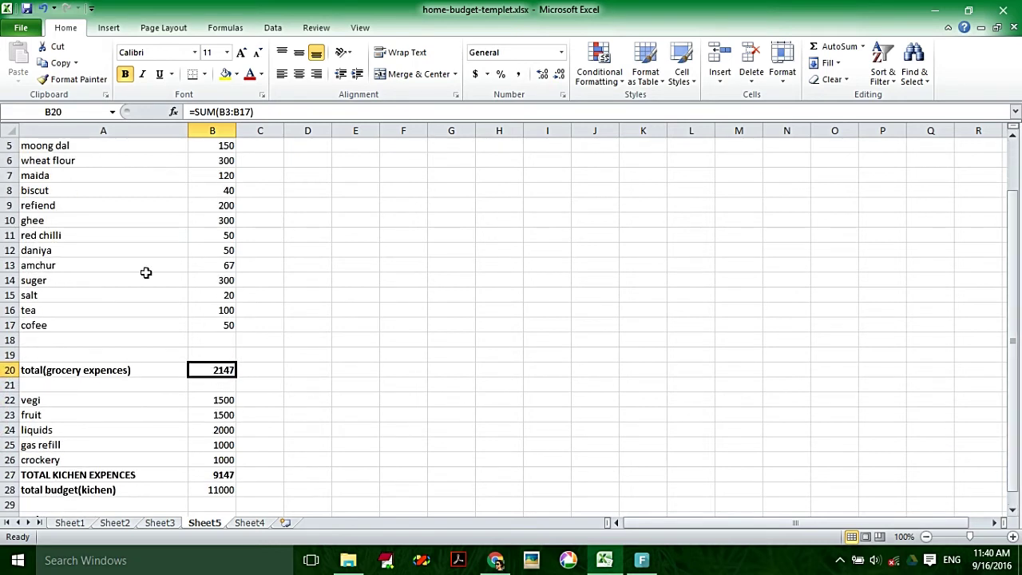
click(75, 397)
click(63, 417)
click(64, 430)
click(62, 445)
click(54, 469)
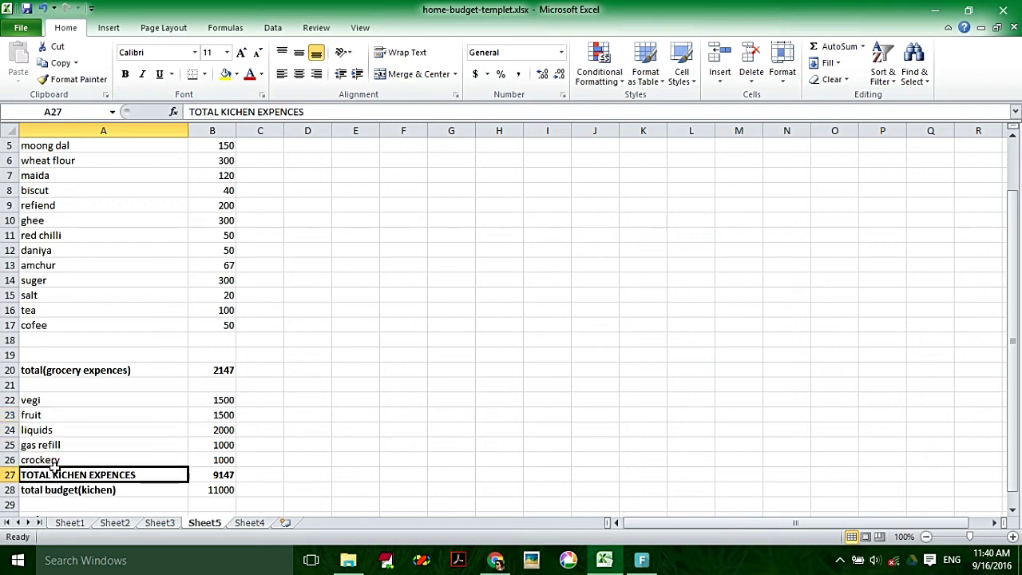
- Review the January amounts for vegi, fruit, liquids, gas refill and crockery in B22 to B26
click(214, 401)
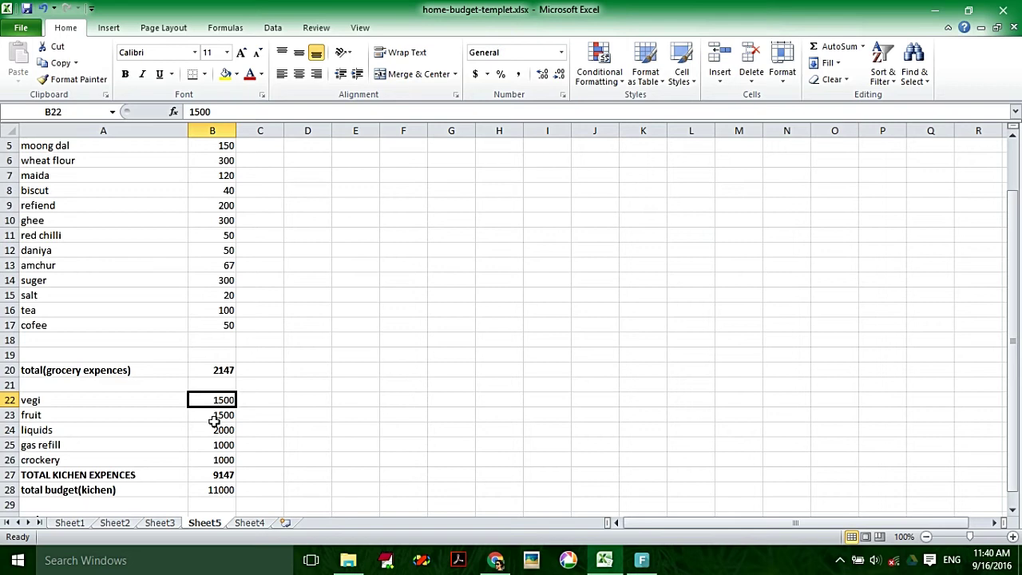
click(212, 417)
click(210, 432)
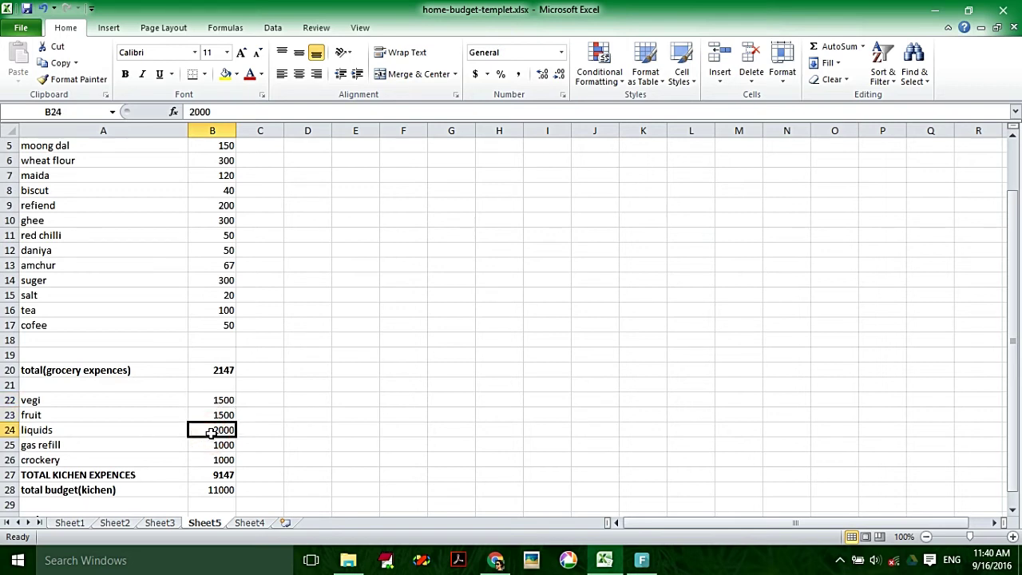
click(210, 446)
click(211, 463)
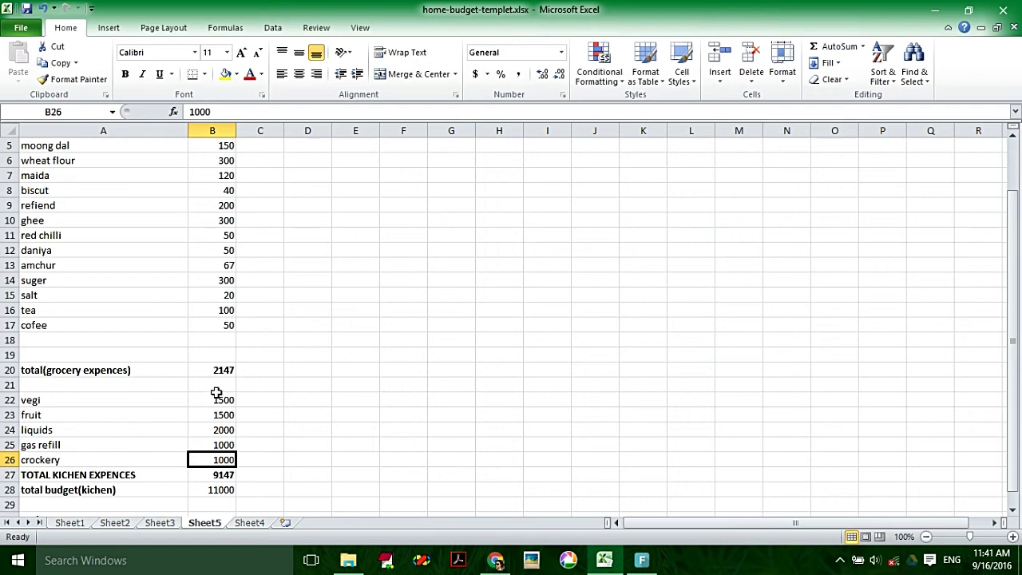
- Check how TOTAL KICHEN EXPENCES in row 27 builds on the grocery total in B20
click(121, 475)
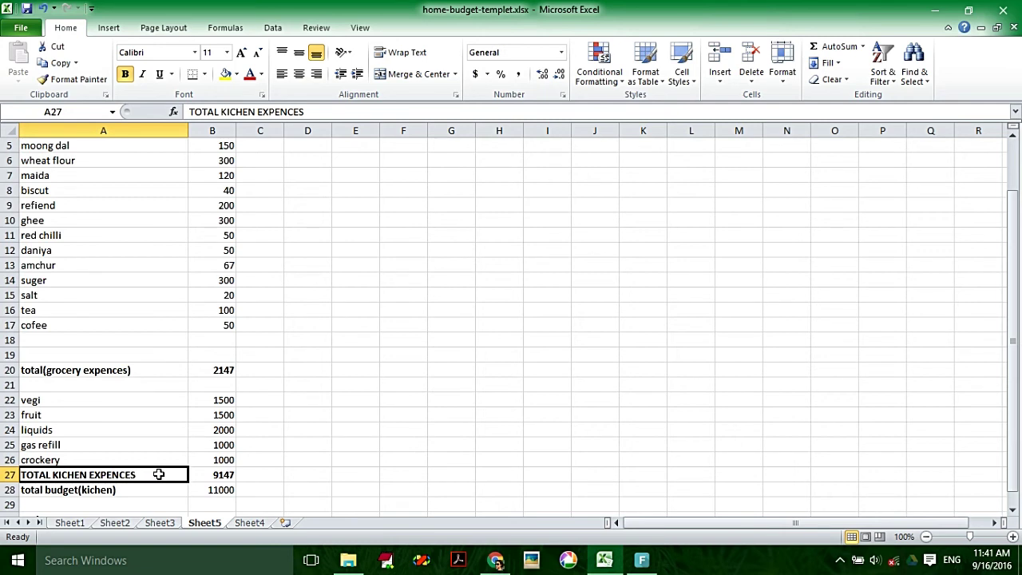
click(223, 373)
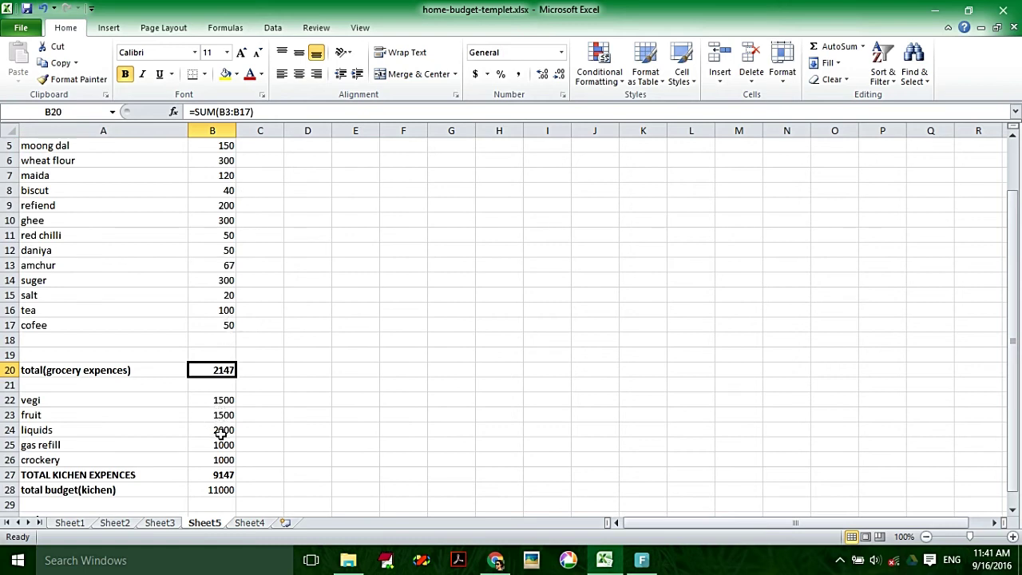
click(225, 476)
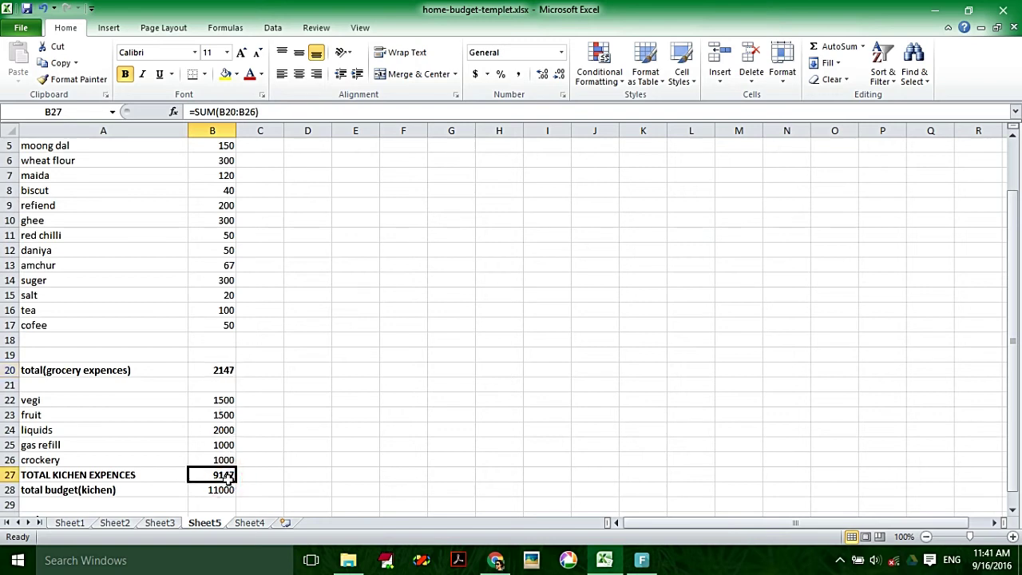
click(175, 476)
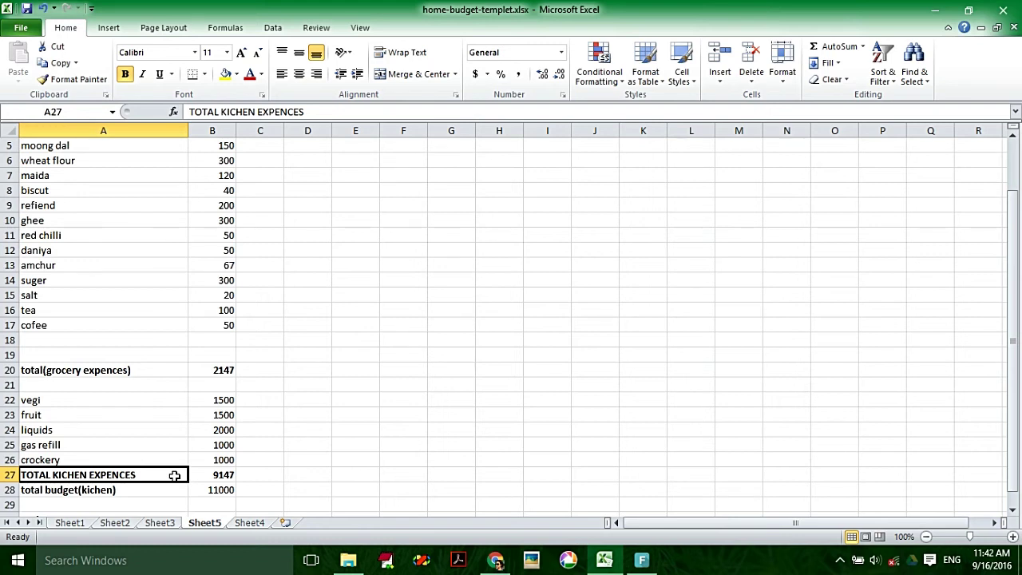
- Compare the January kitchen expense total in B27 with the saving entry in row 30
drag(1013, 422, 1012, 430)
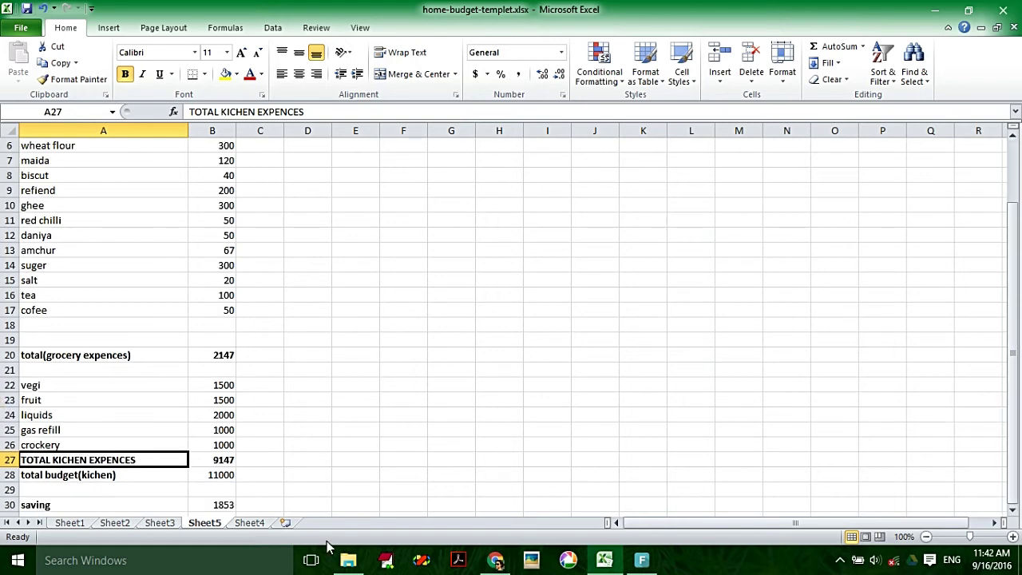
click(230, 461)
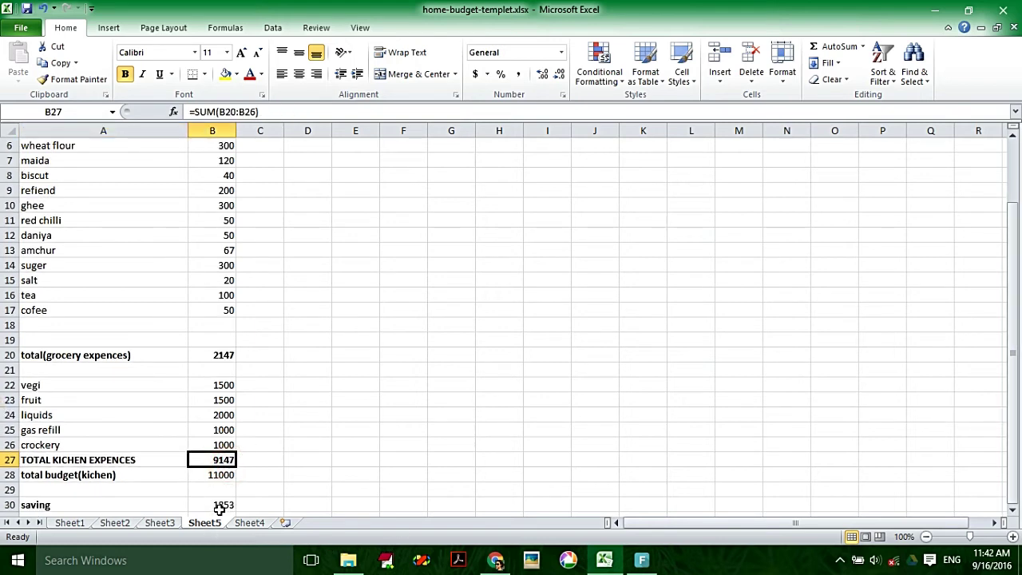
click(219, 507)
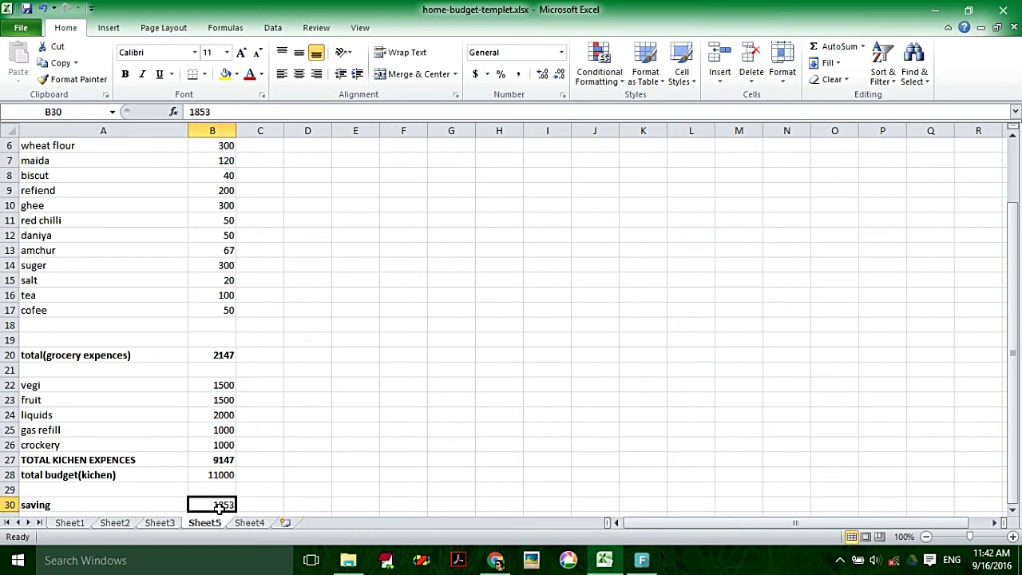
click(108, 506)
key(ctrl+b)
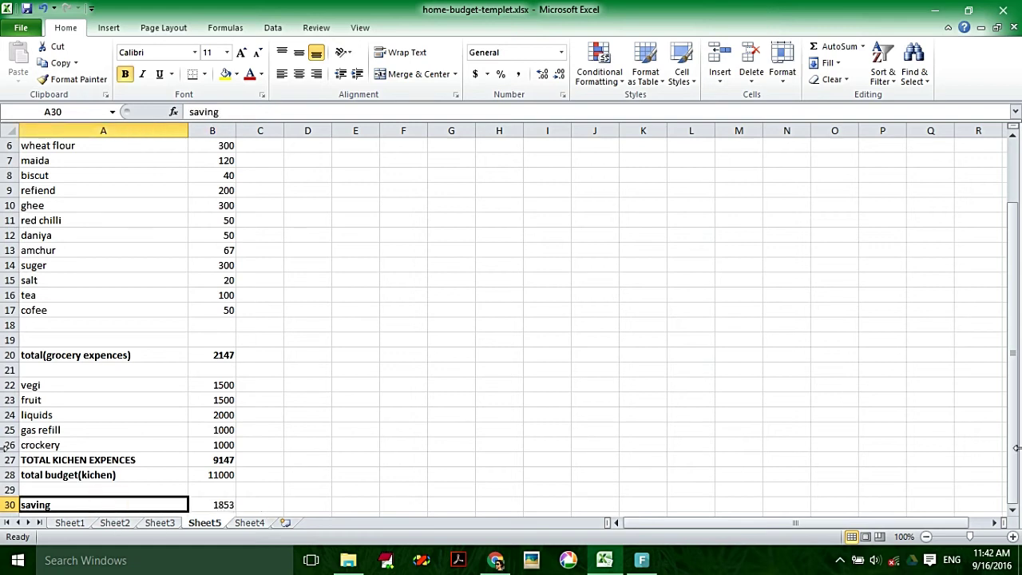
- Recheck the January amounts of the non-grocery kitchen items in rows 22 to 26
drag(1015, 445, 1016, 341)
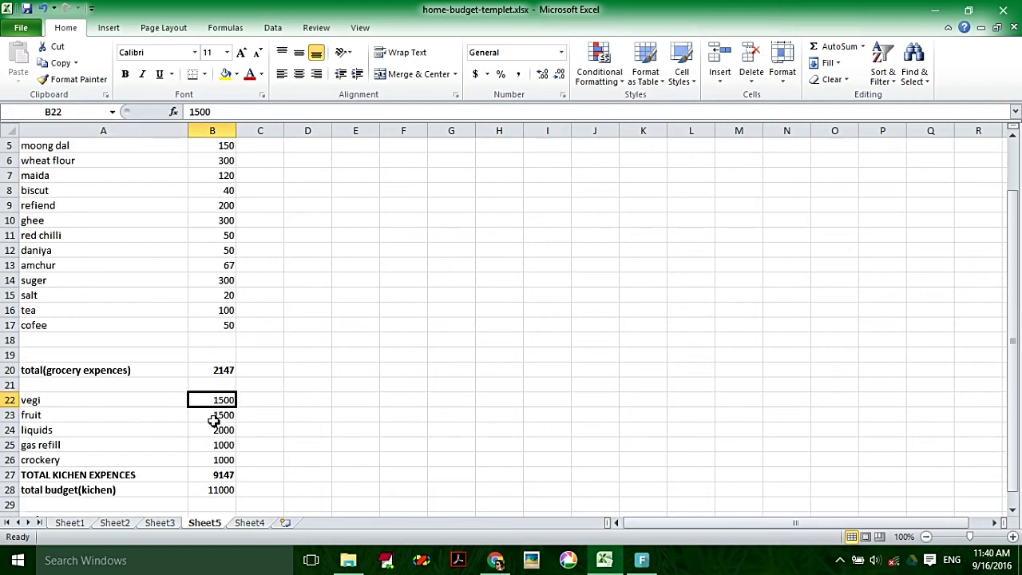
click(212, 416)
click(211, 433)
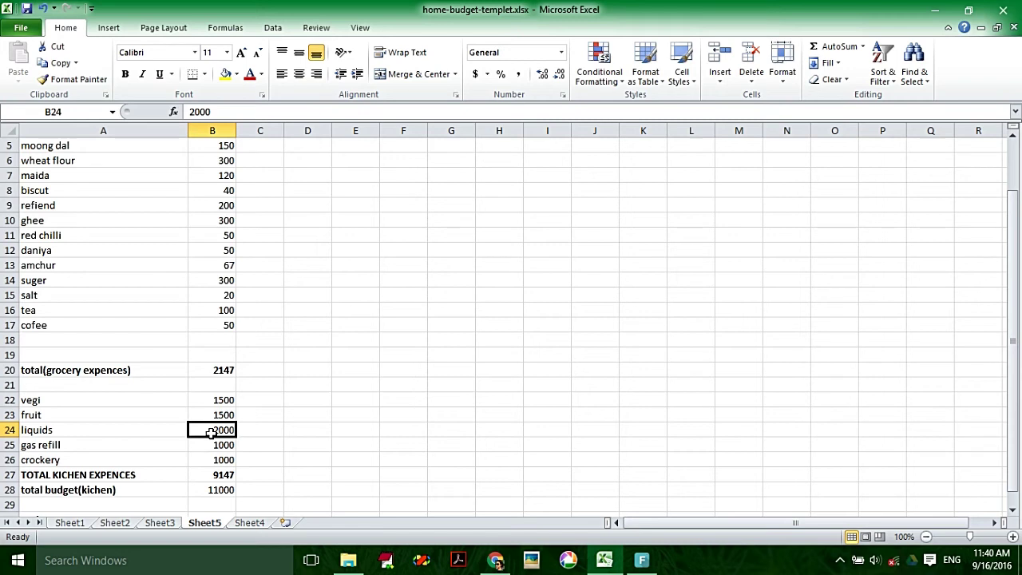
click(210, 446)
click(211, 462)
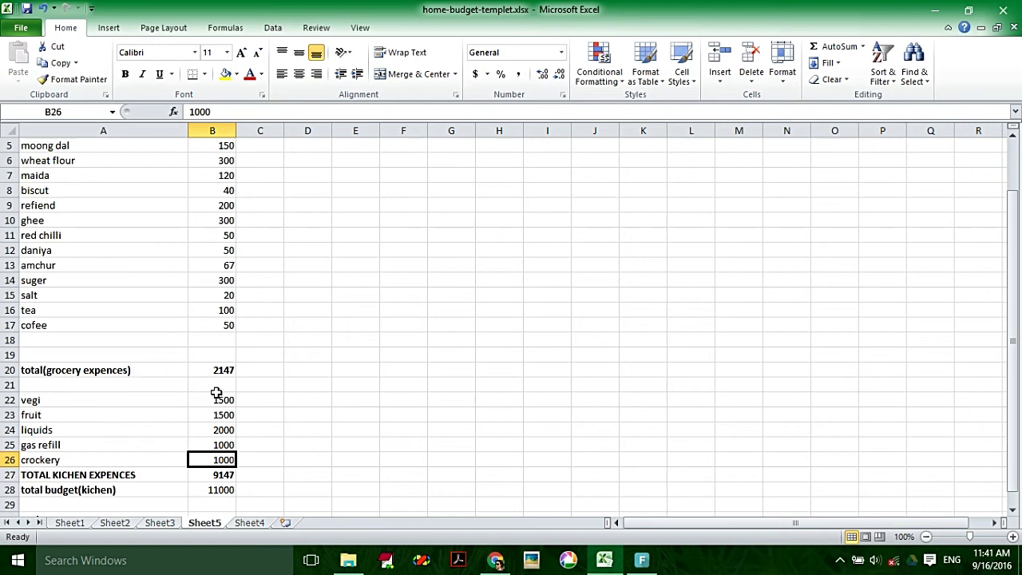
- Re-examine the TOTAL KICHEN EXPENCES label and formula in row 27 against the grocery total in B20
click(122, 474)
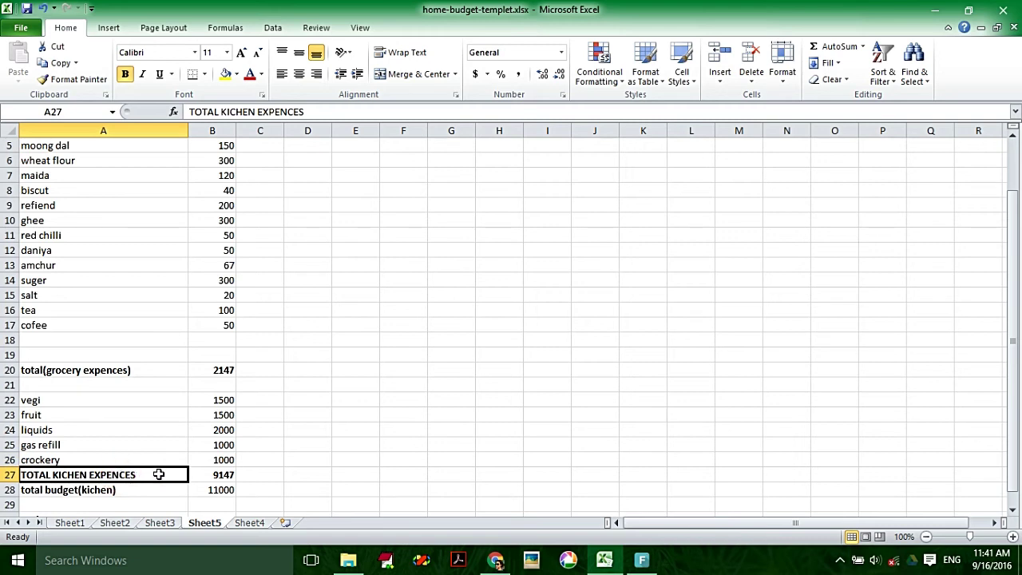
click(223, 374)
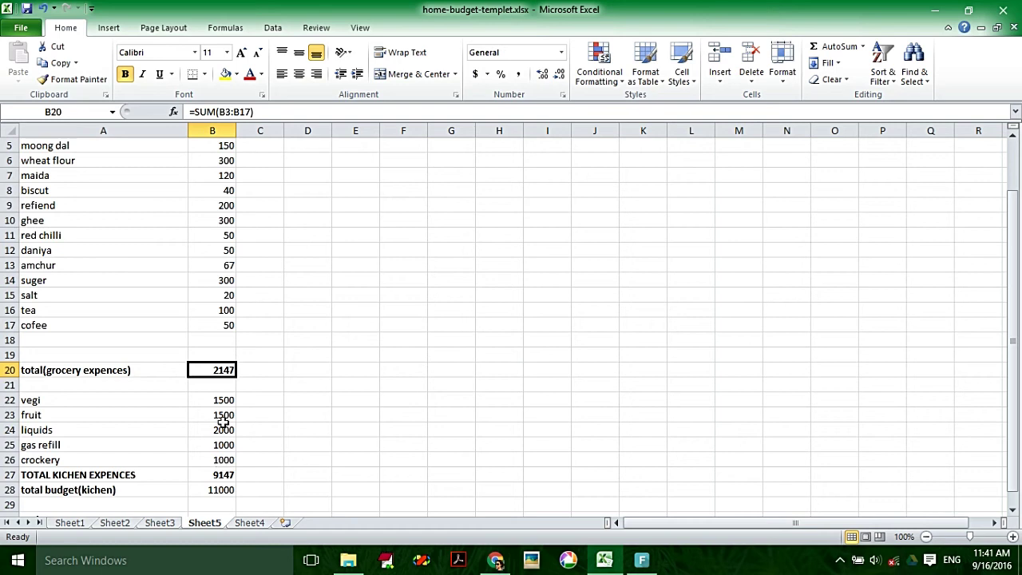
click(229, 478)
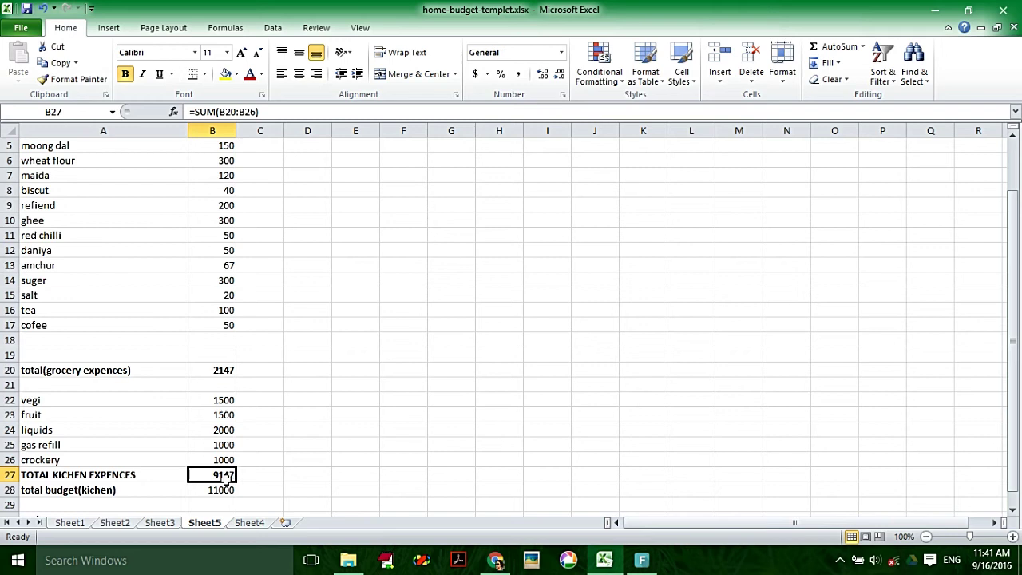
click(175, 476)
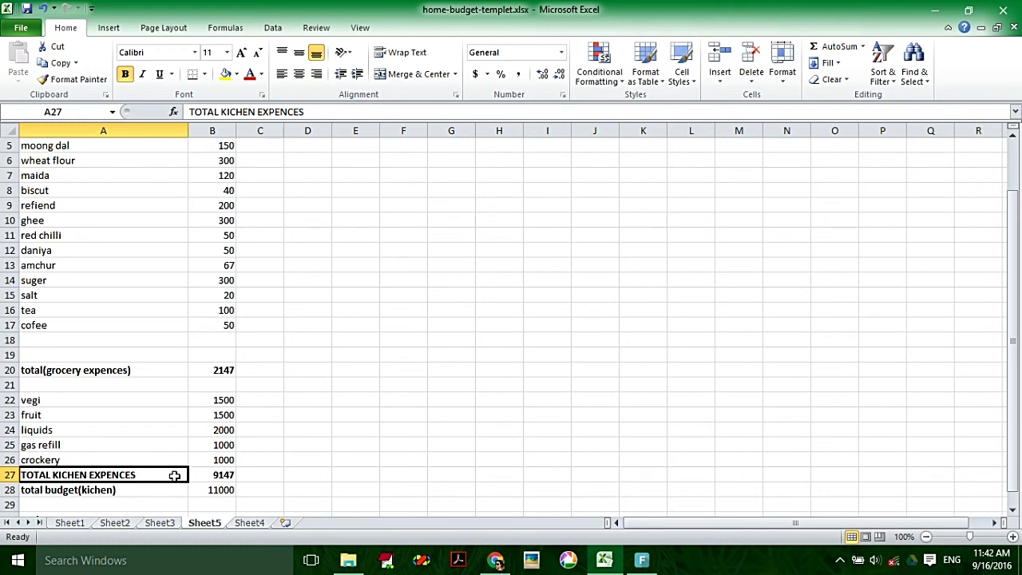
- Review the total kitchen expenses in B27 and the saving amount and label in row 30 again
drag(1012, 417, 1013, 445)
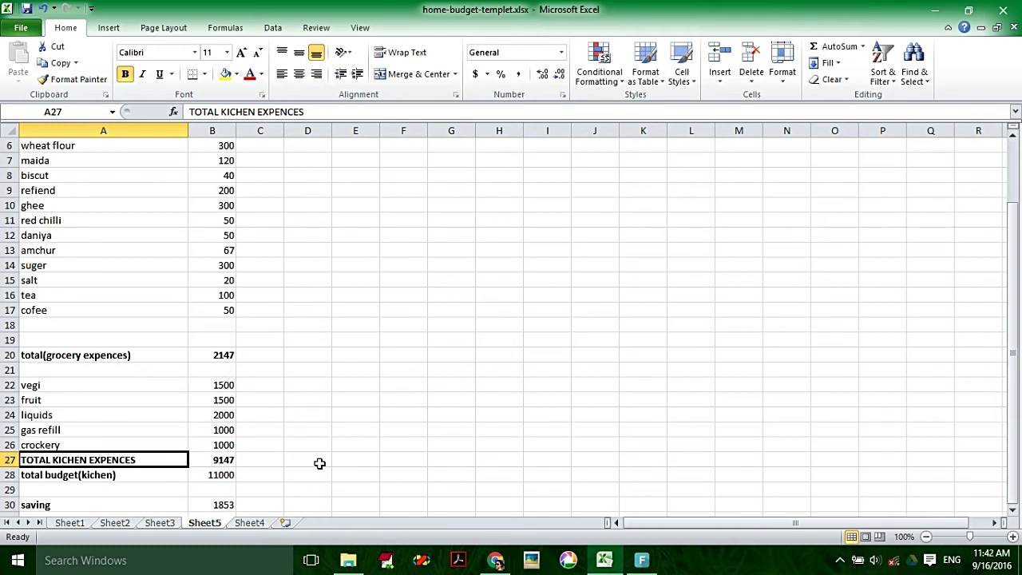
click(226, 461)
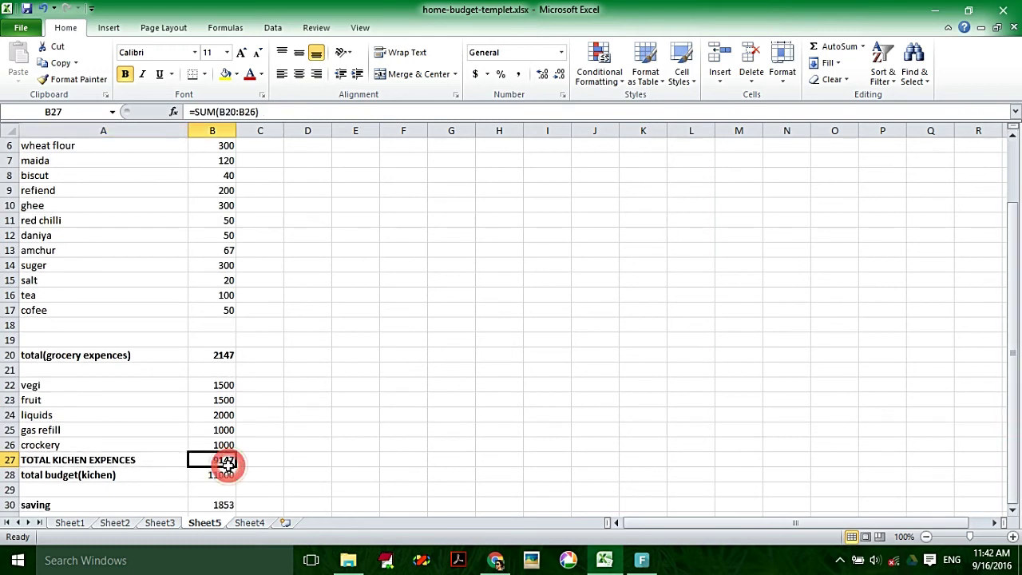
click(219, 506)
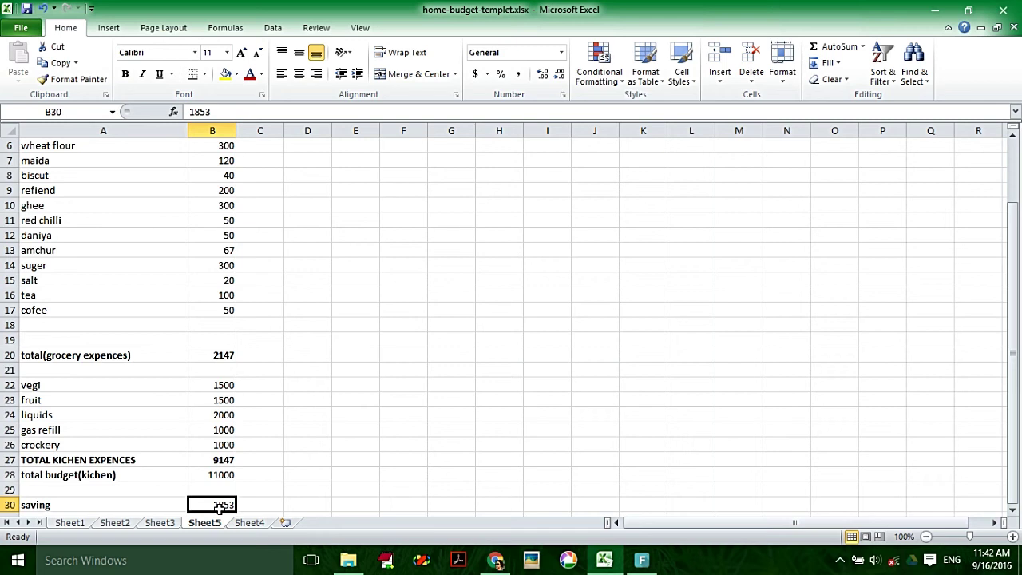
click(108, 506)
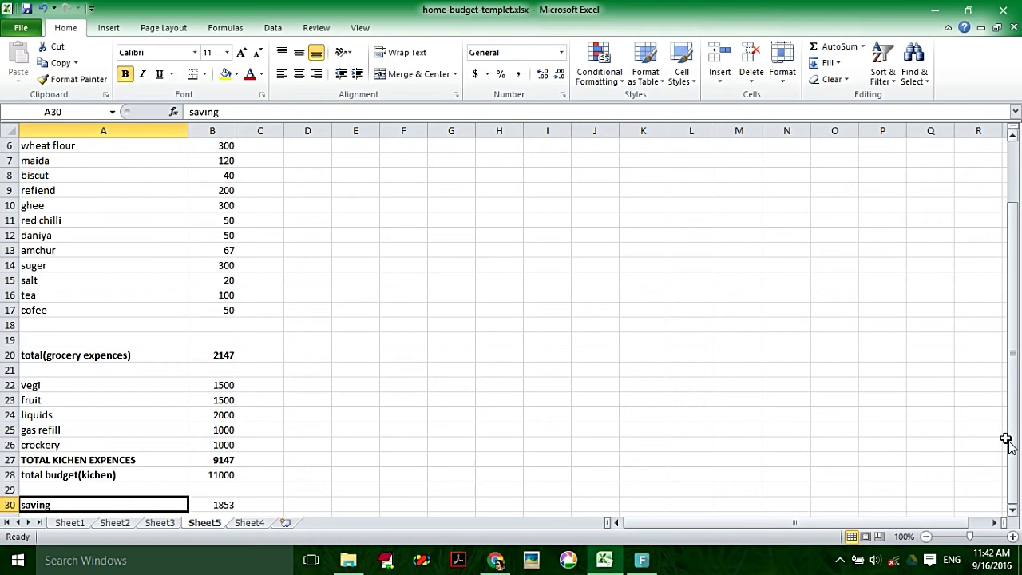
- Return to the arher dal row and inspect its January expense and February cell C3
drag(1014, 446, 1013, 435)
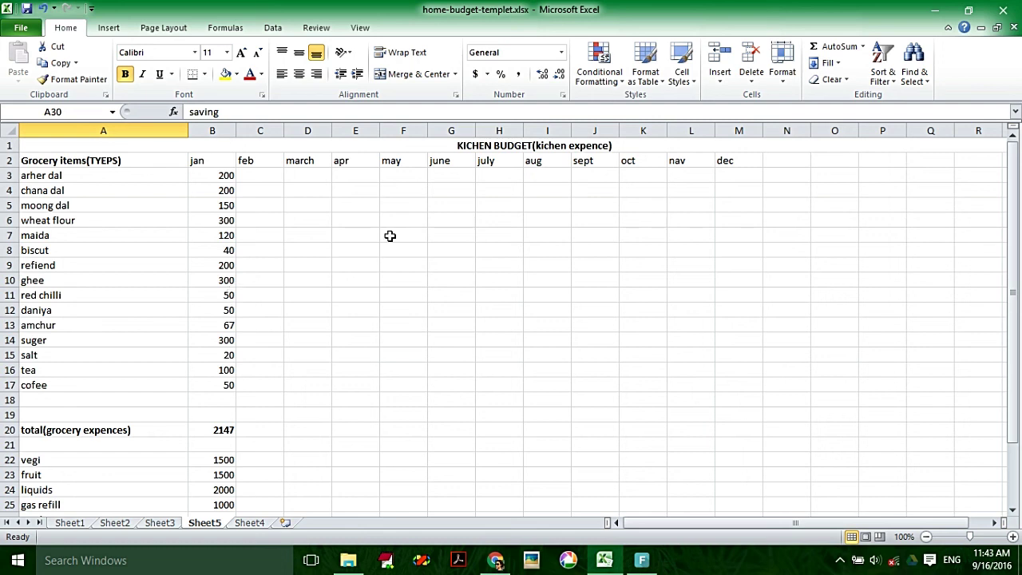
click(205, 176)
click(140, 175)
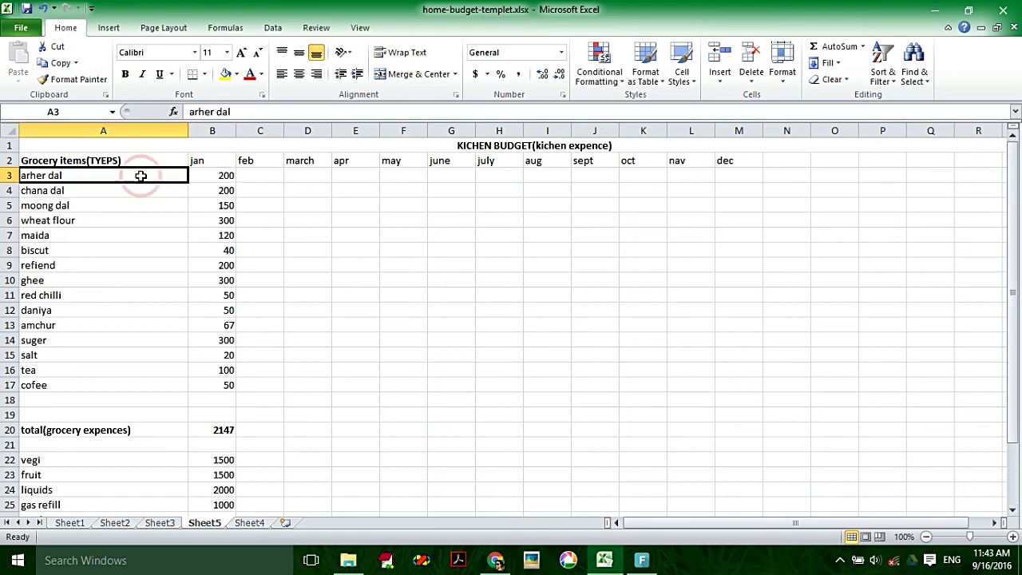
click(207, 178)
click(254, 176)
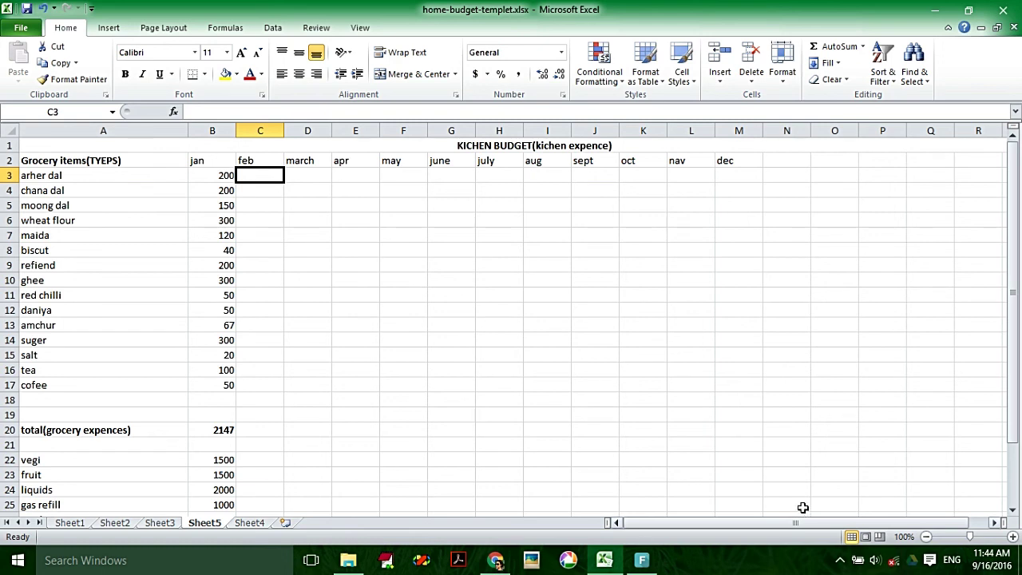
click(841, 560)
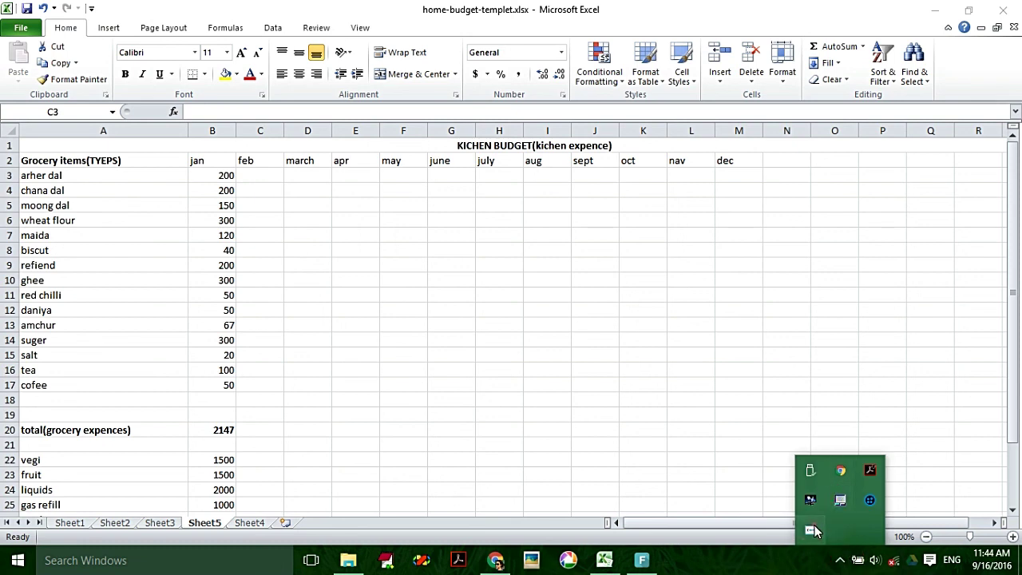
right_click(810, 530)
click(261, 265)
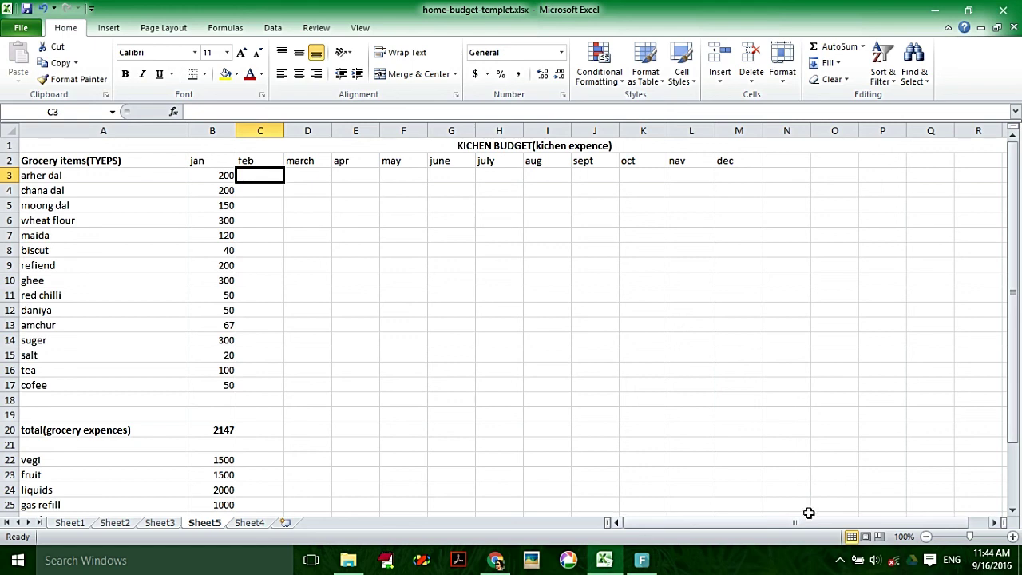
click(842, 559)
right_click(813, 529)
click(262, 265)
click(840, 560)
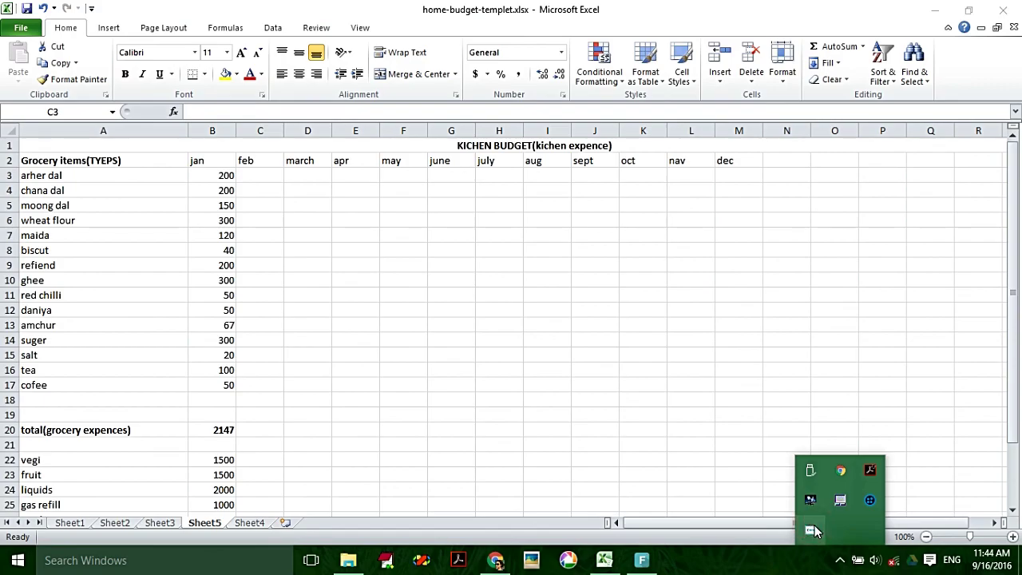